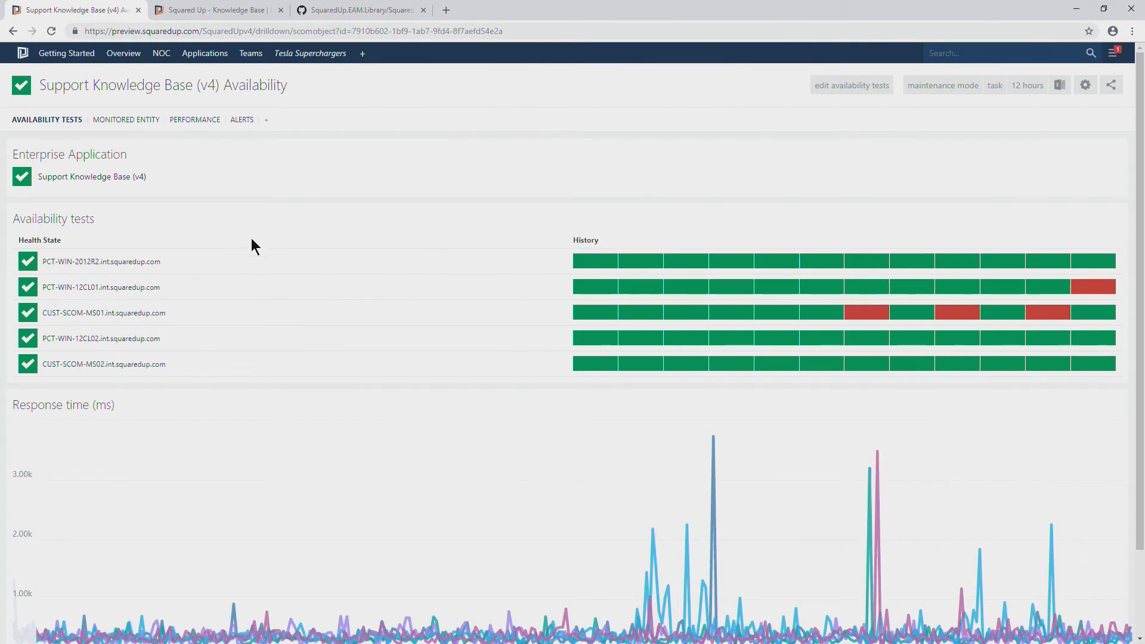
Review the availability test history and response time graph for Support Knowledge Base (v4)
scroll(252, 238, "down", 1)
scroll(252, 236, "up", 1)
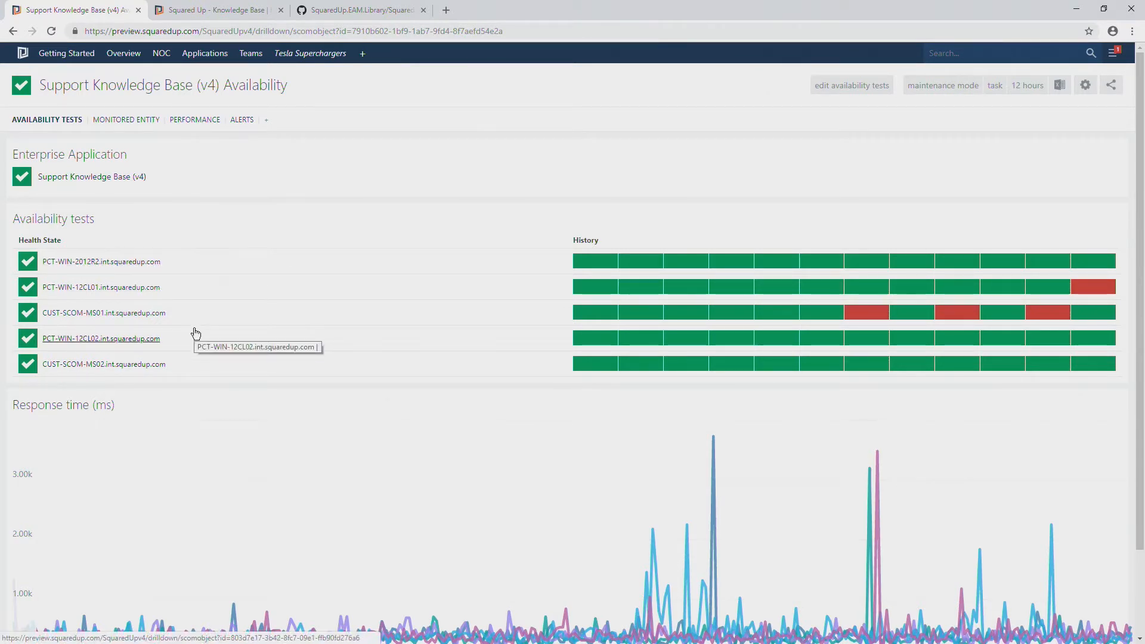
scroll(195, 333, "down", 2)
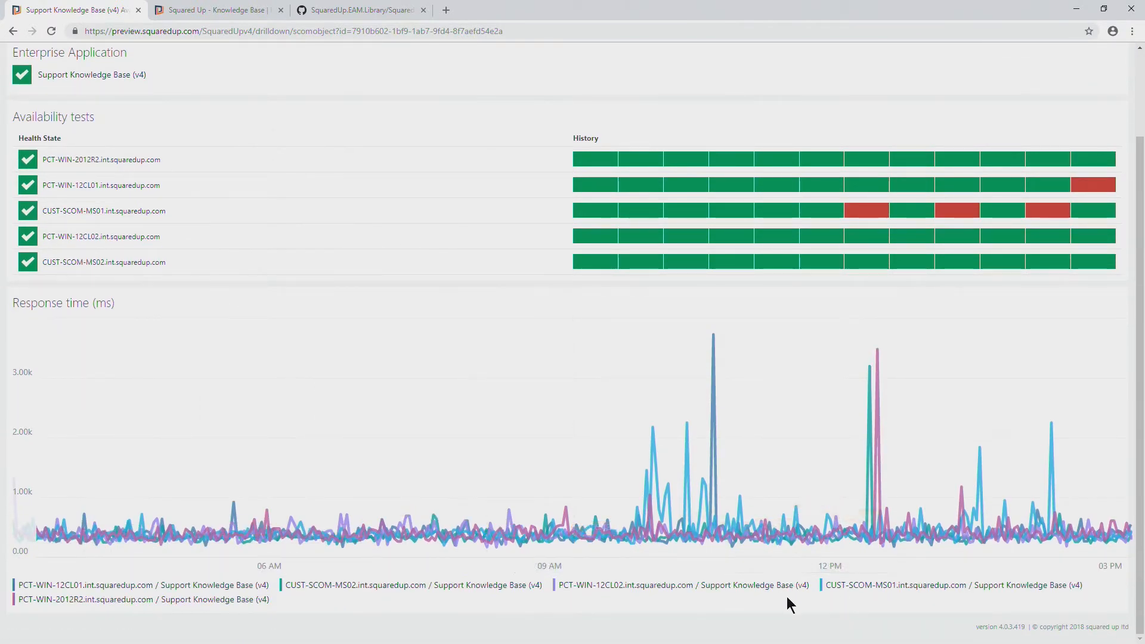
scroll(553, 476, "up", 2)
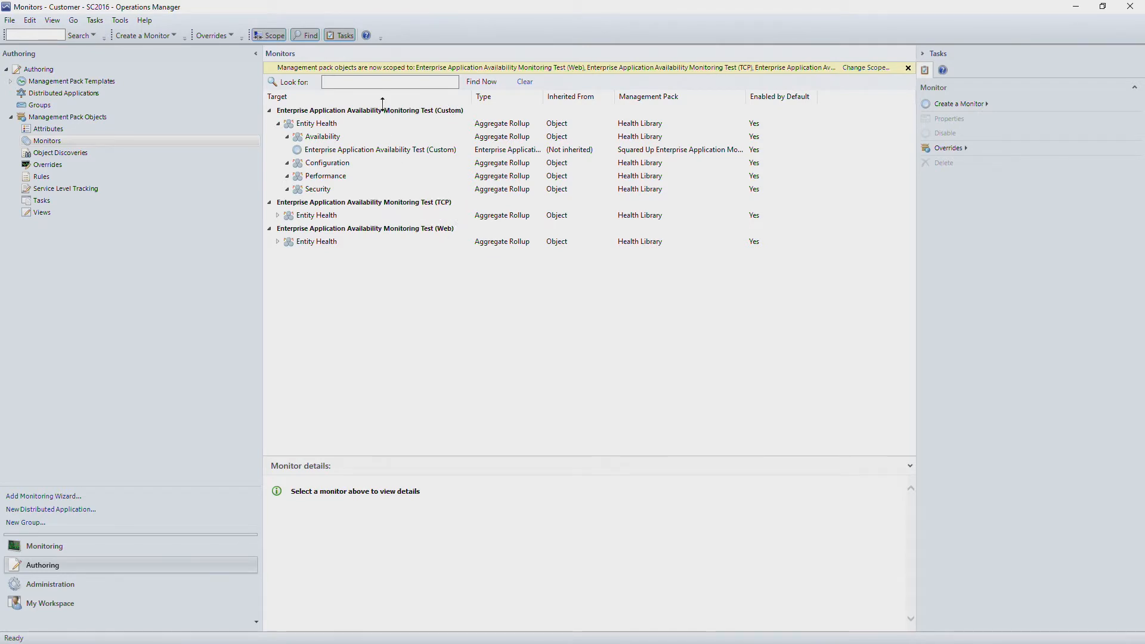
In Operations Manager, expand Entity Health and Availability under the TCP and Web availability monitoring tests to reveal their unit monitors
left_click(278, 215)
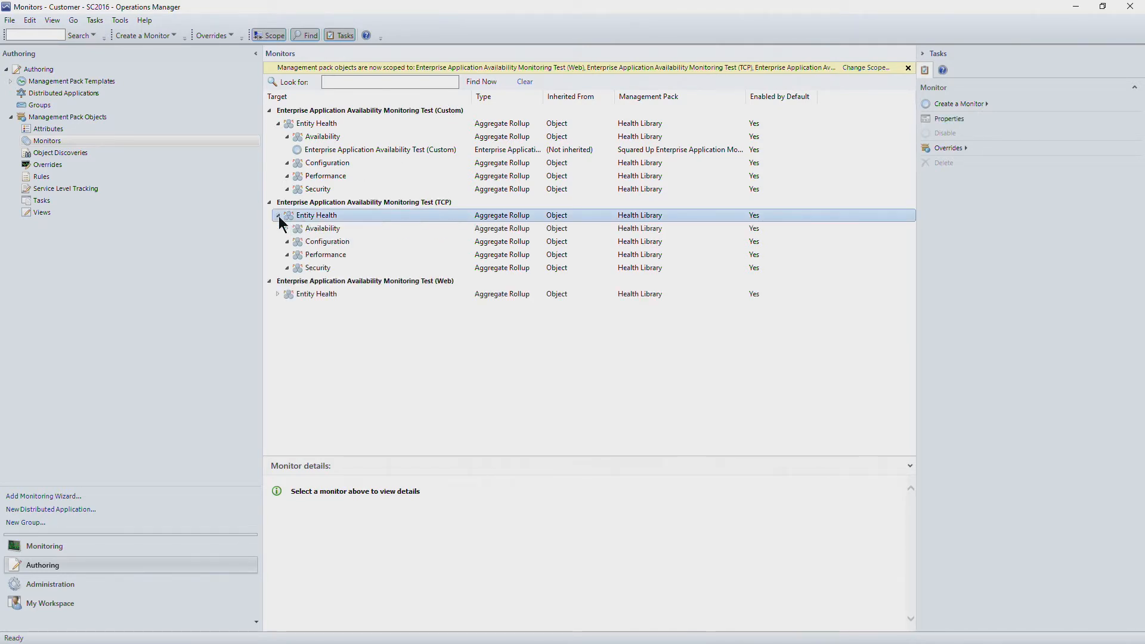
left_click(277, 294)
left_click(287, 307)
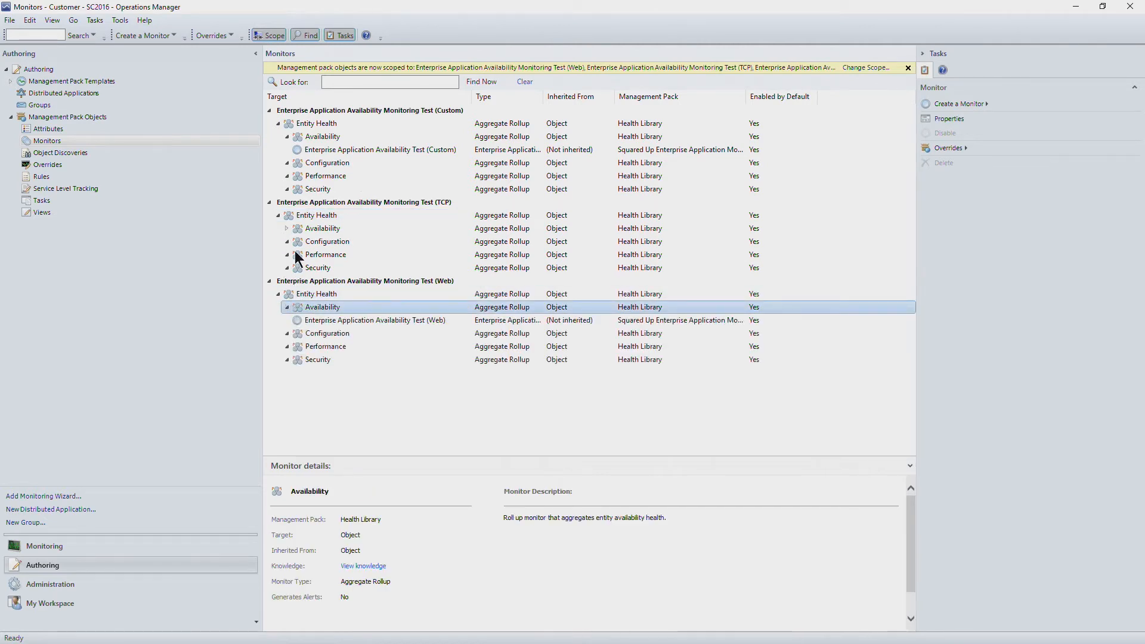
left_click(288, 228)
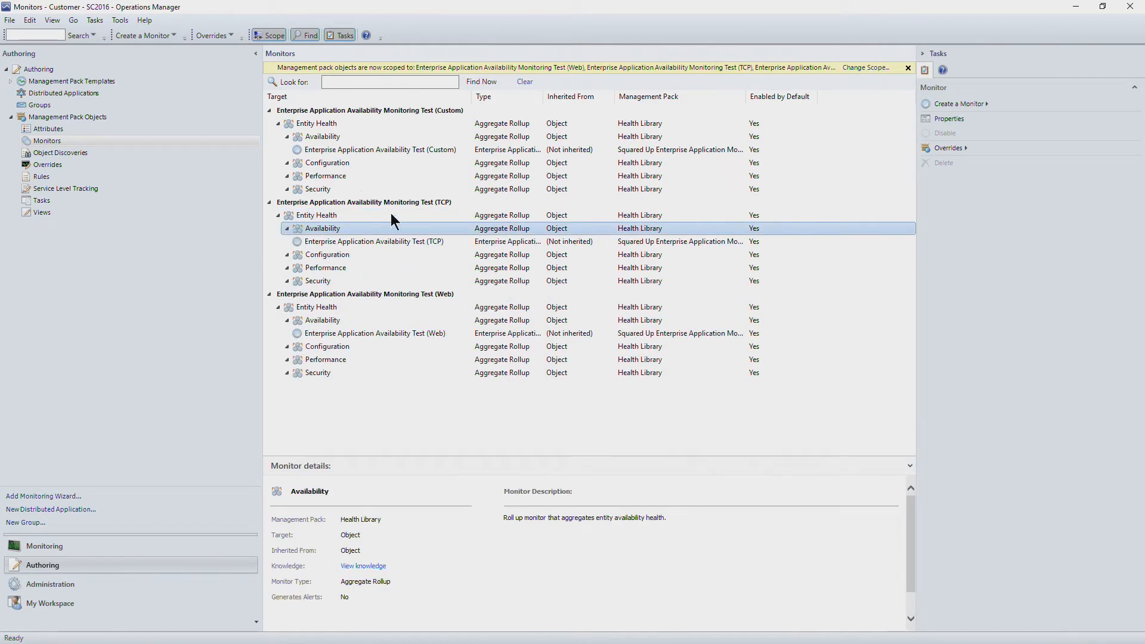
Show the overrides summary for Enterprise Application Availability Test (Web), enlarging the window and widening the Name column to read the full names
left_click(430, 330)
right_click(430, 329)
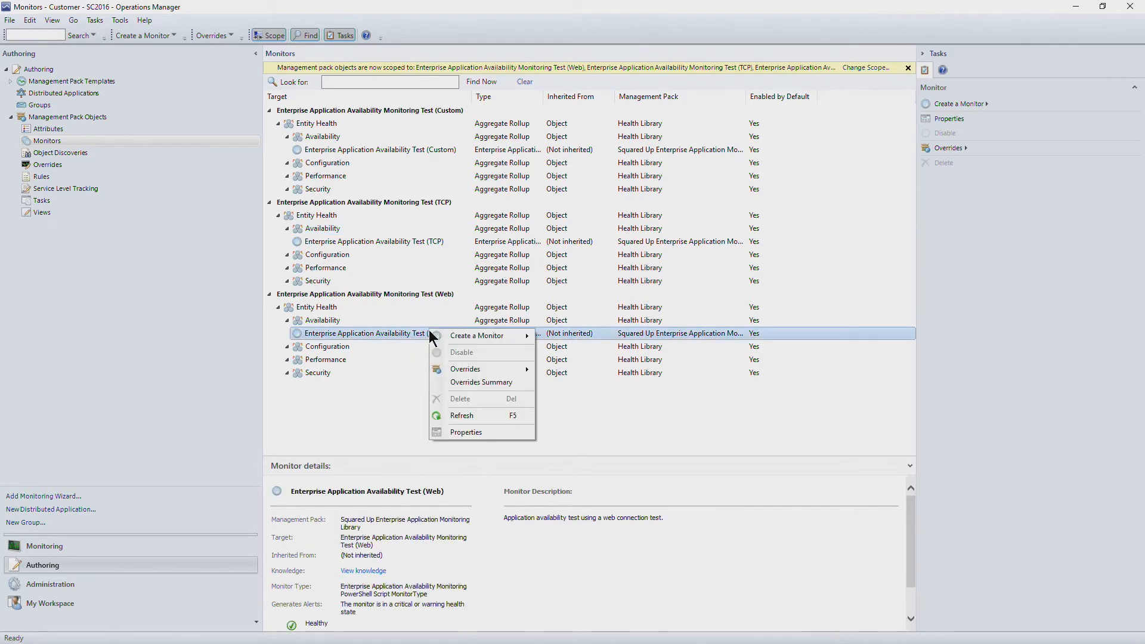
left_click(459, 382)
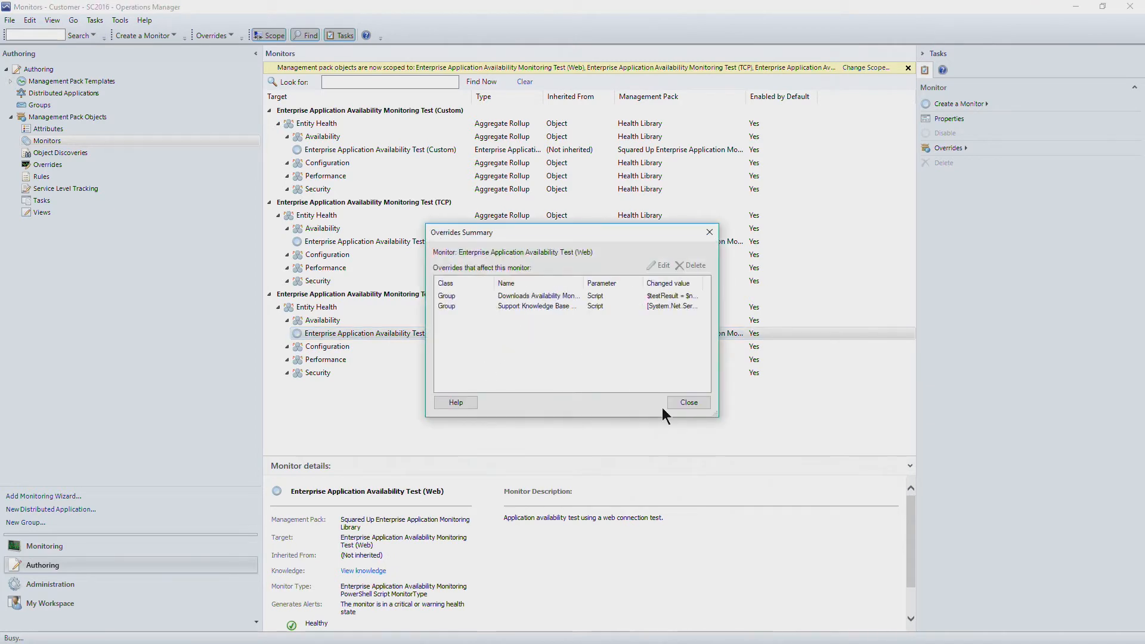
left_click_drag(719, 420, 813, 452)
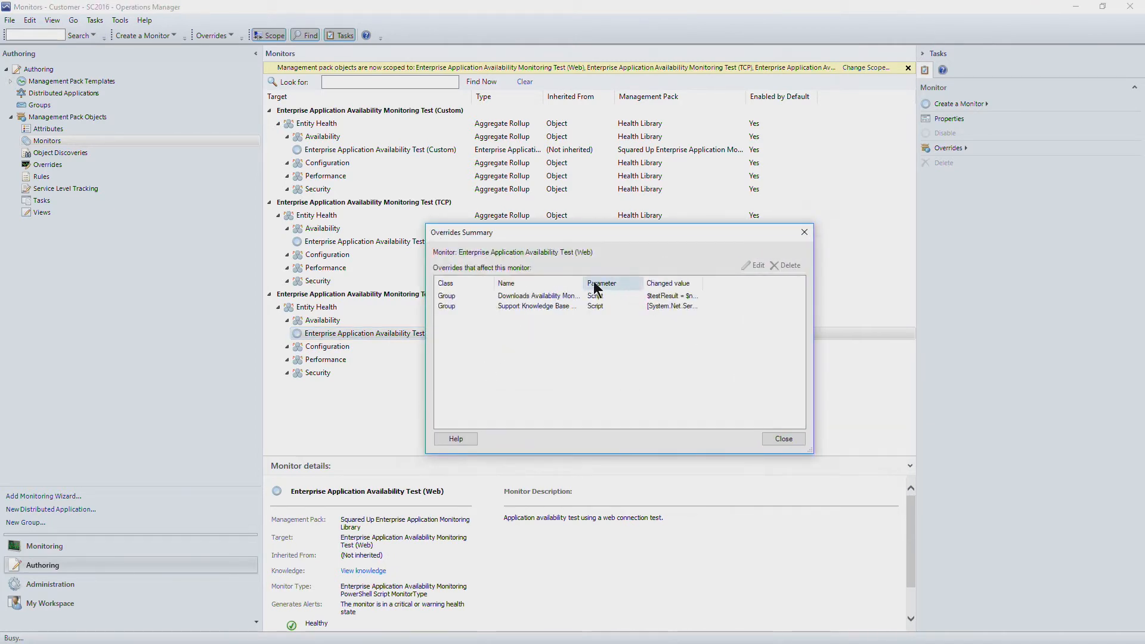
left_click_drag(583, 280, 630, 280)
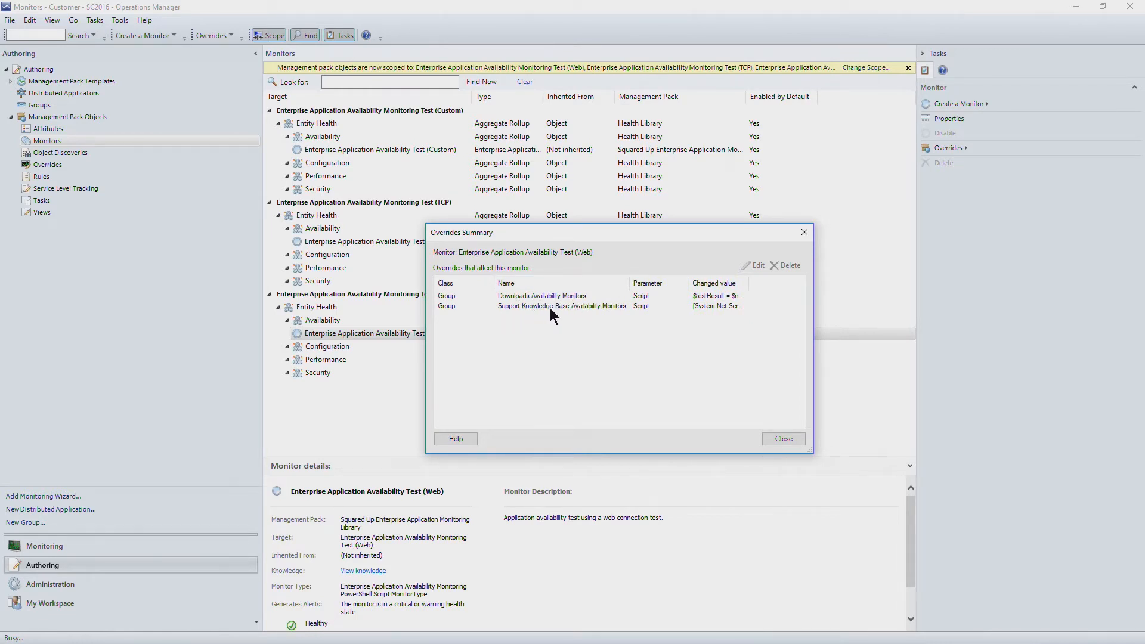
Open the Support Knowledge Base Availability Monitors override and enlarge its properties window and columns to examine the Script parameter's default and override values
double_click(592, 307)
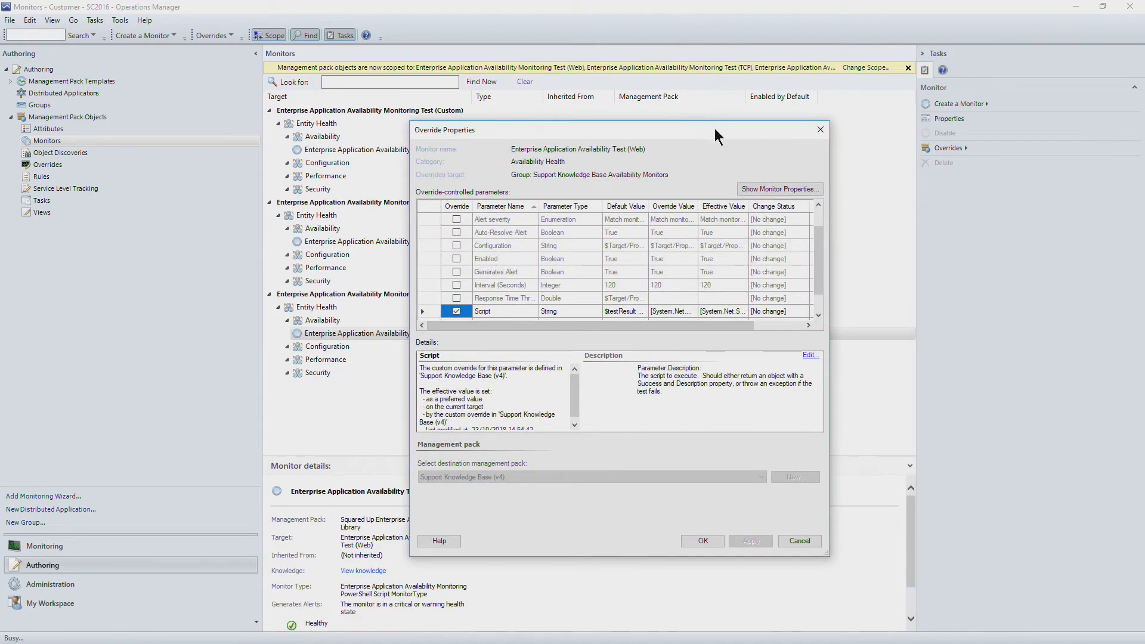
left_click_drag(714, 128, 582, 75)
left_click_drag(700, 507, 945, 607)
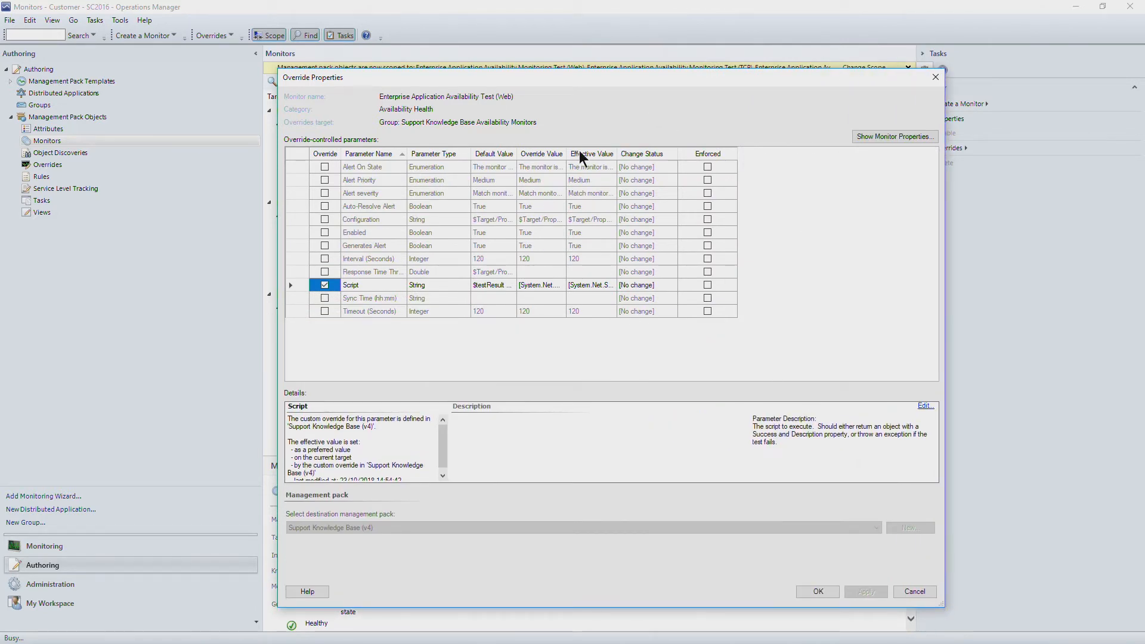
left_click_drag(517, 154, 596, 154)
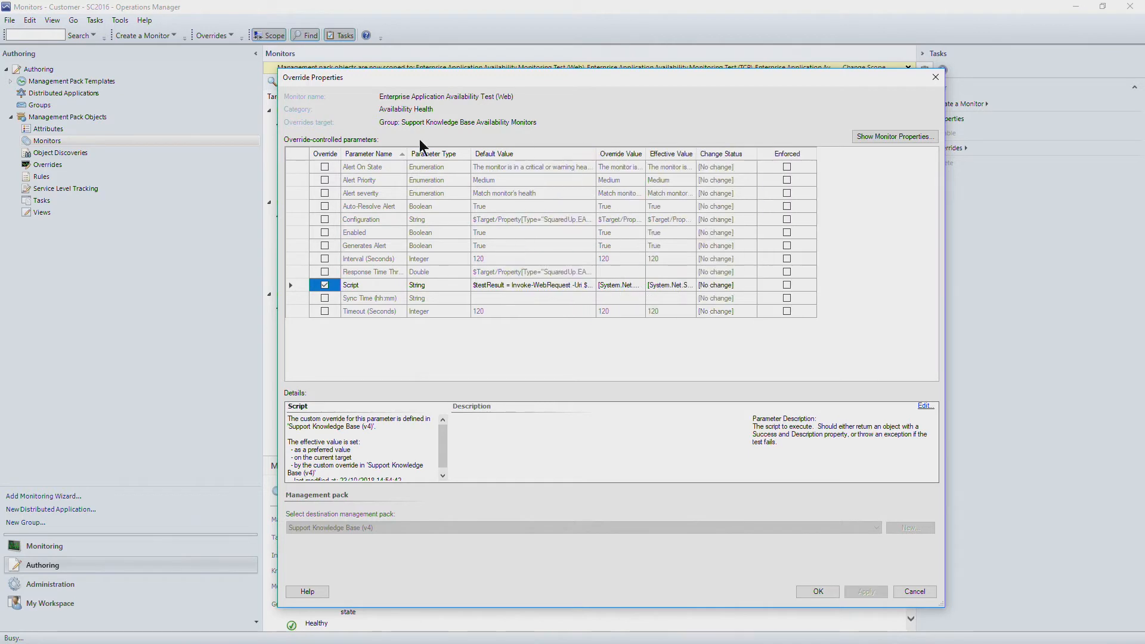
left_click_drag(407, 154, 508, 153)
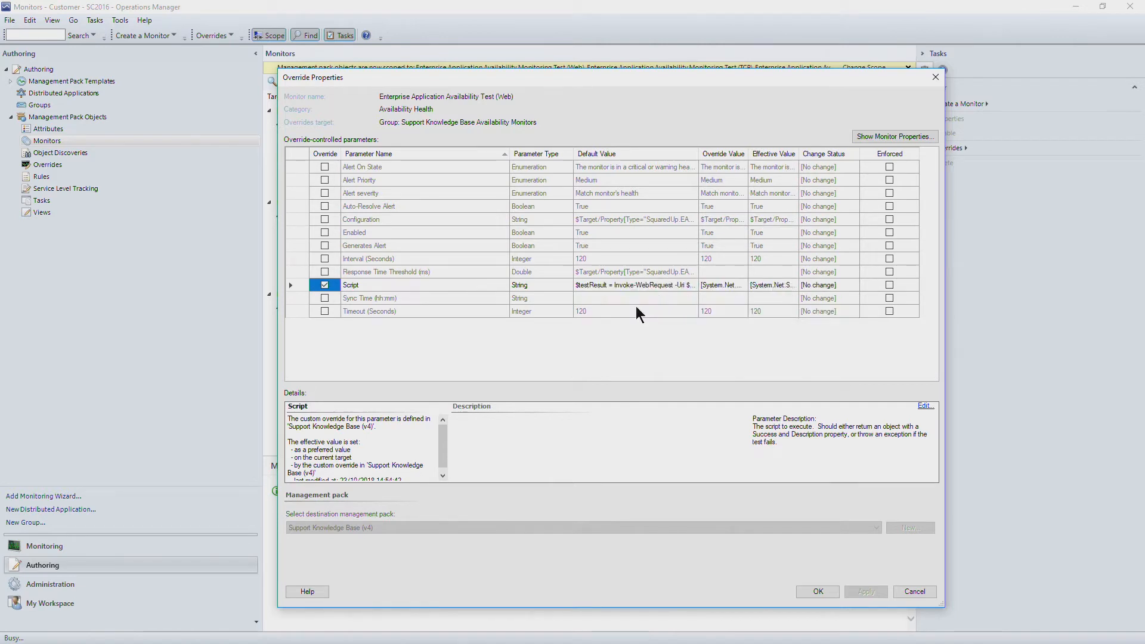
double_click(749, 148)
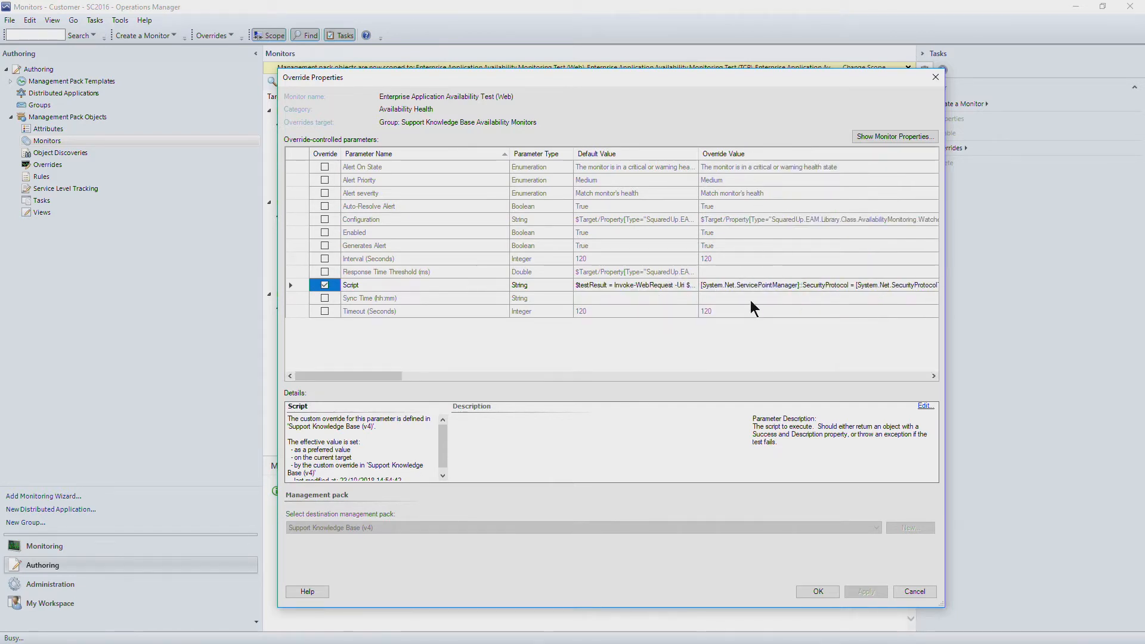
left_click_drag(389, 375, 391, 338)
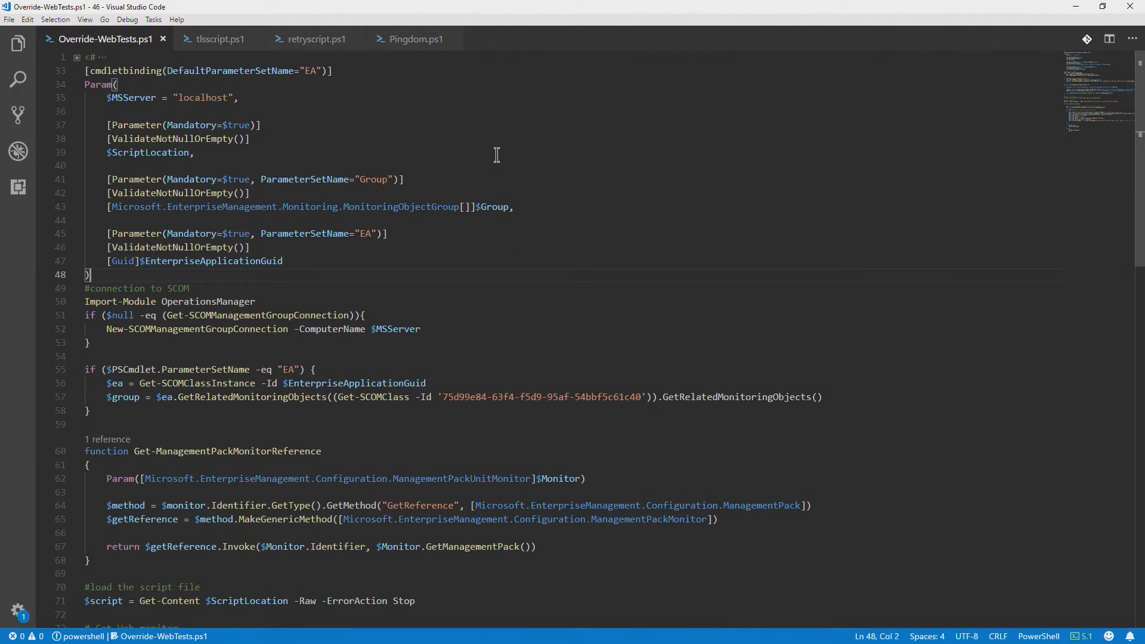
In Visual Studio Code, examine Override-WebTests.ps1, highlighting the $ScriptLocation parameter and reviewing how the script creates the override
double_click(146, 155)
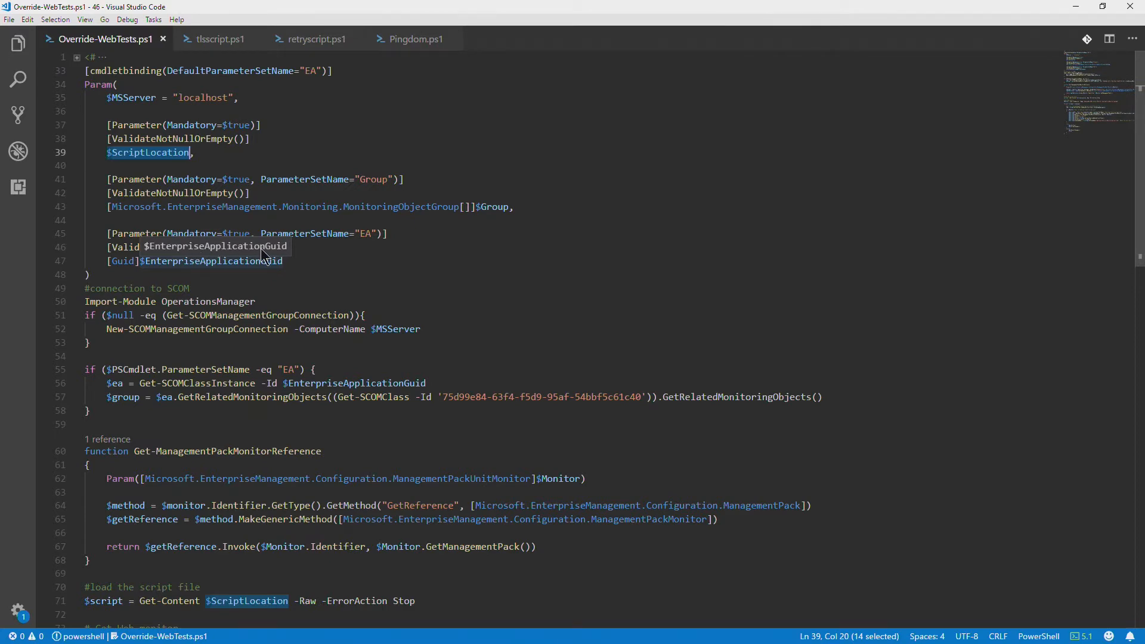
scroll(267, 238, "down", 9)
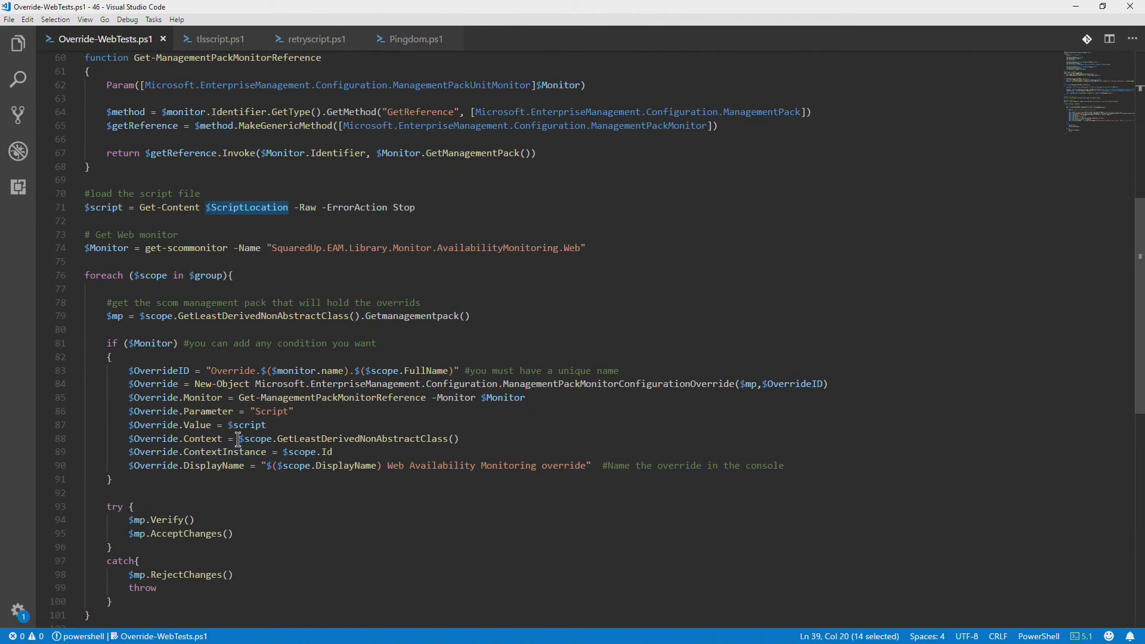
scroll(238, 384, "up", 8)
scroll(237, 383, "up", 1)
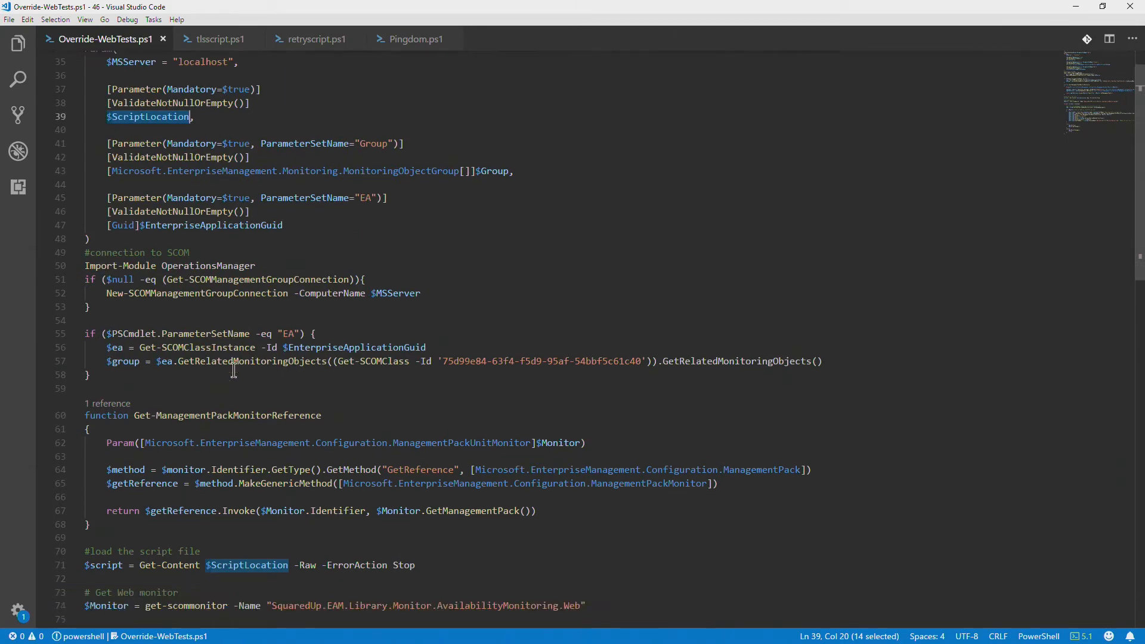
Open tlsscript.ps1 and highlight the first line, which sets SecurityProtocol to Tls12
left_click(233, 48)
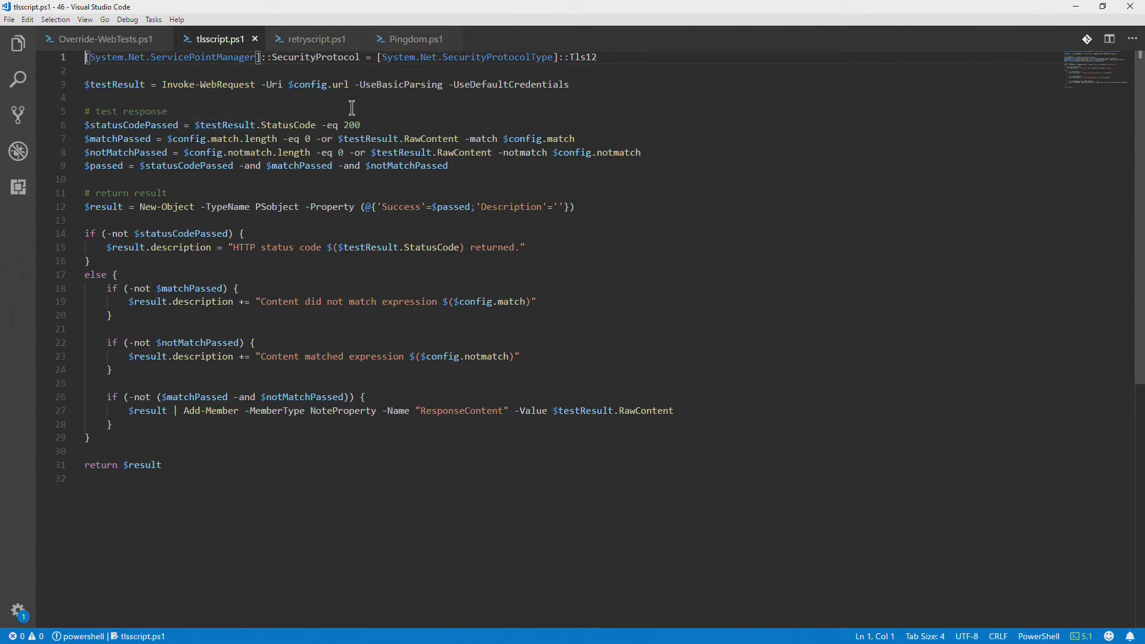
left_click(642, 70)
left_click_drag(618, 58, 83, 58)
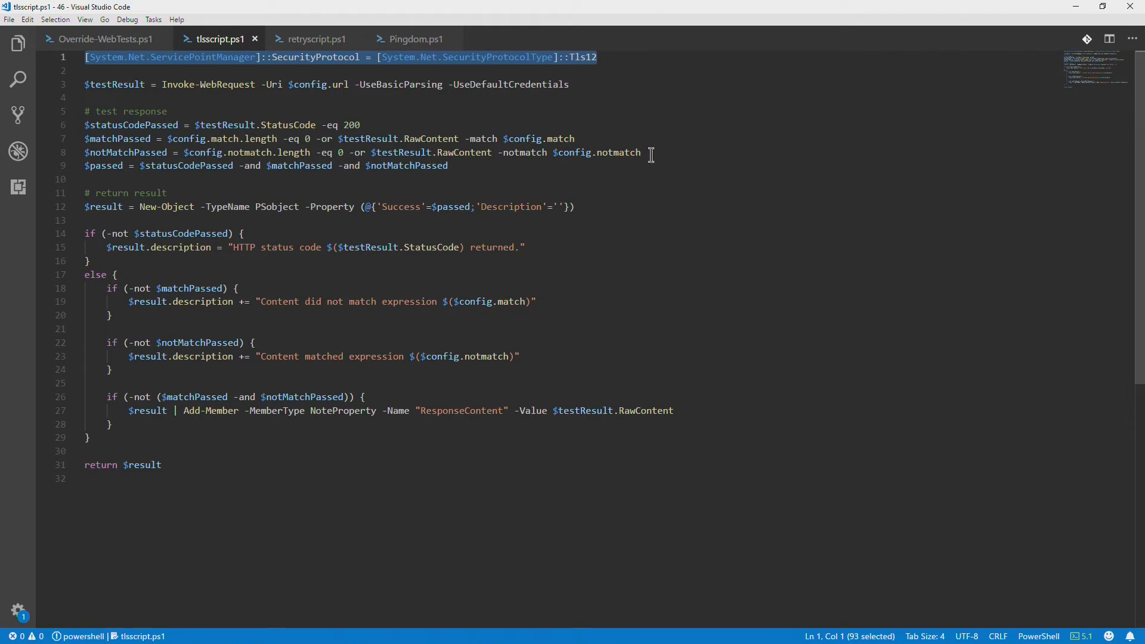
Switch to the SquaredUp.EAM.Library repository on GitHub and browse to the Monitors/Types/Web/Scripts folder for WebTest.ps1
key("alt+Tab")
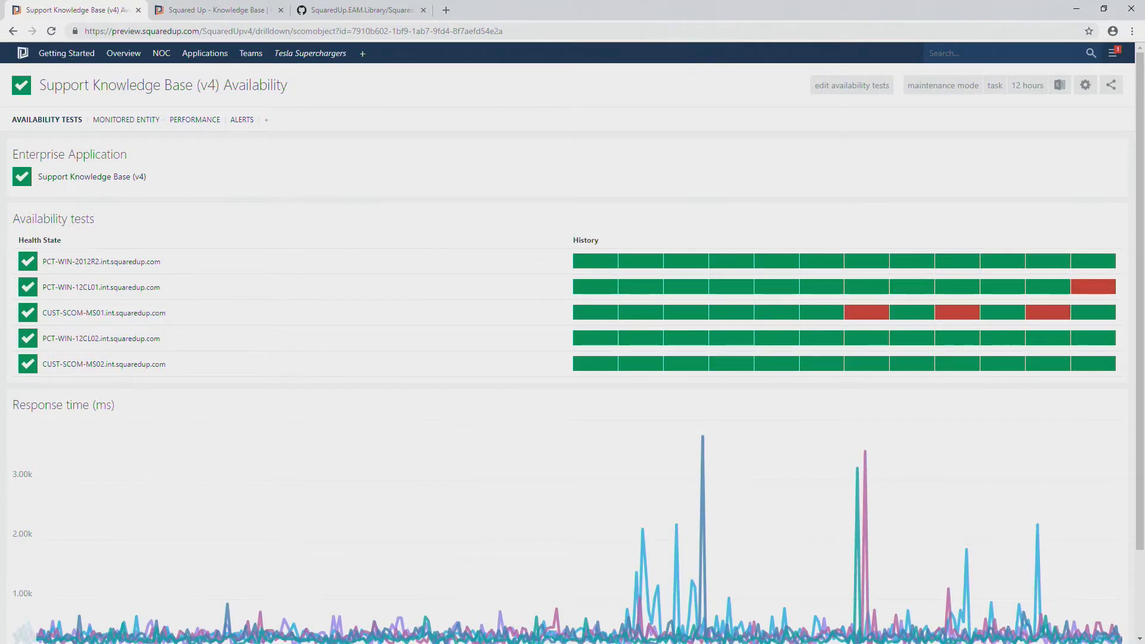
left_click(399, 9)
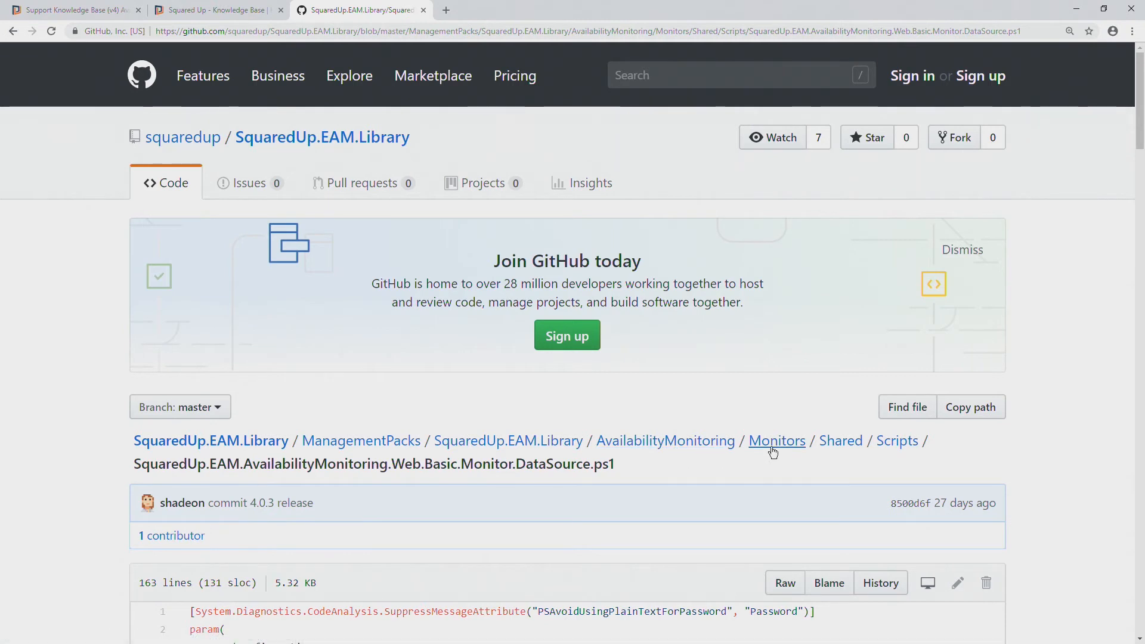
left_click(794, 442)
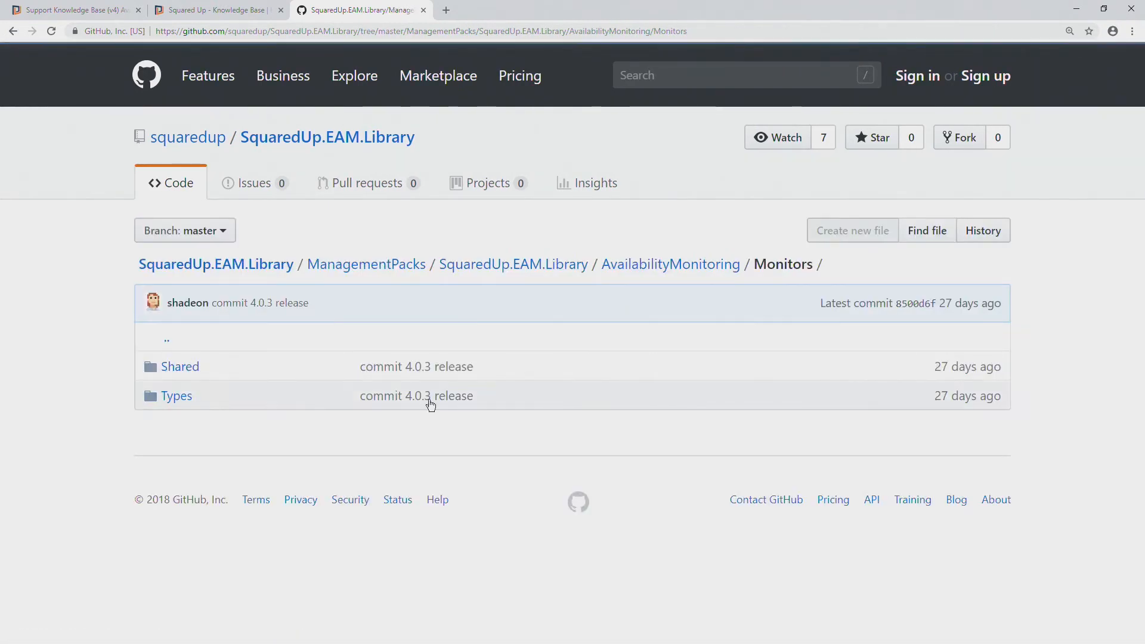
left_click(177, 396)
left_click(181, 423)
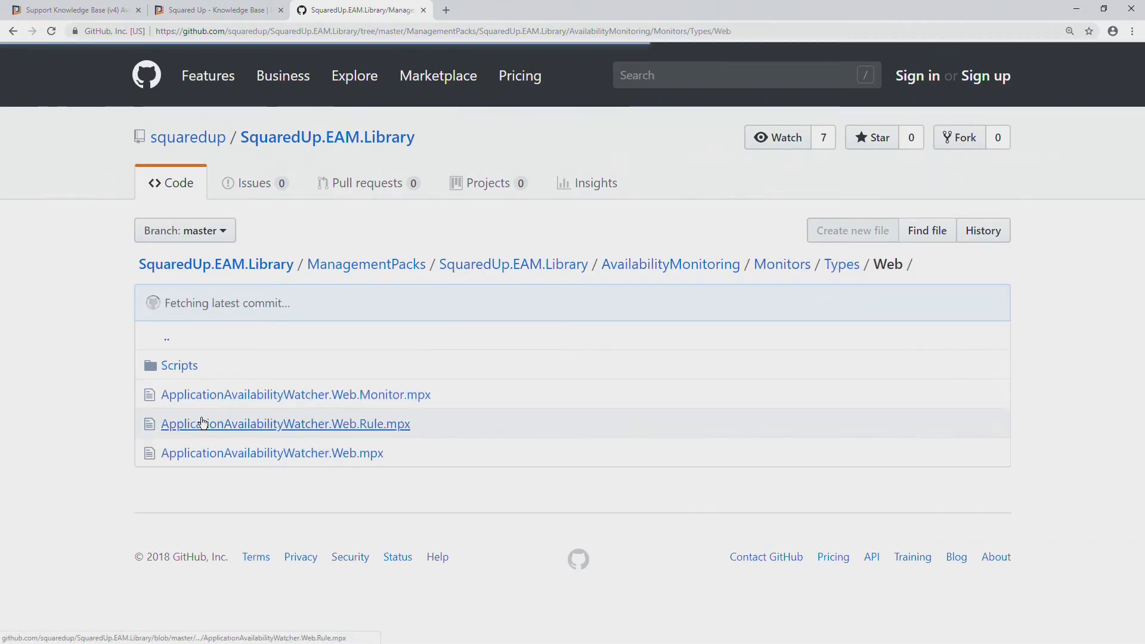
left_click(172, 366)
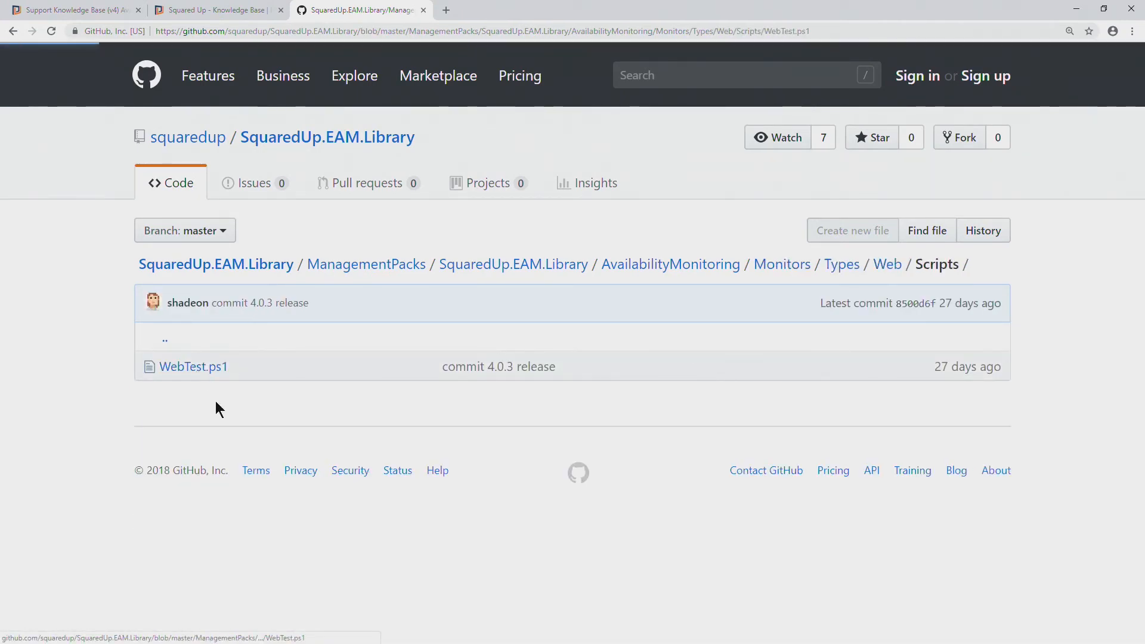
Examine the WebTest.ps1 code, highlighting the return $result line and the Success and Description properties of the result object
scroll(307, 453, "down", 7)
scroll(306, 449, "down", 3)
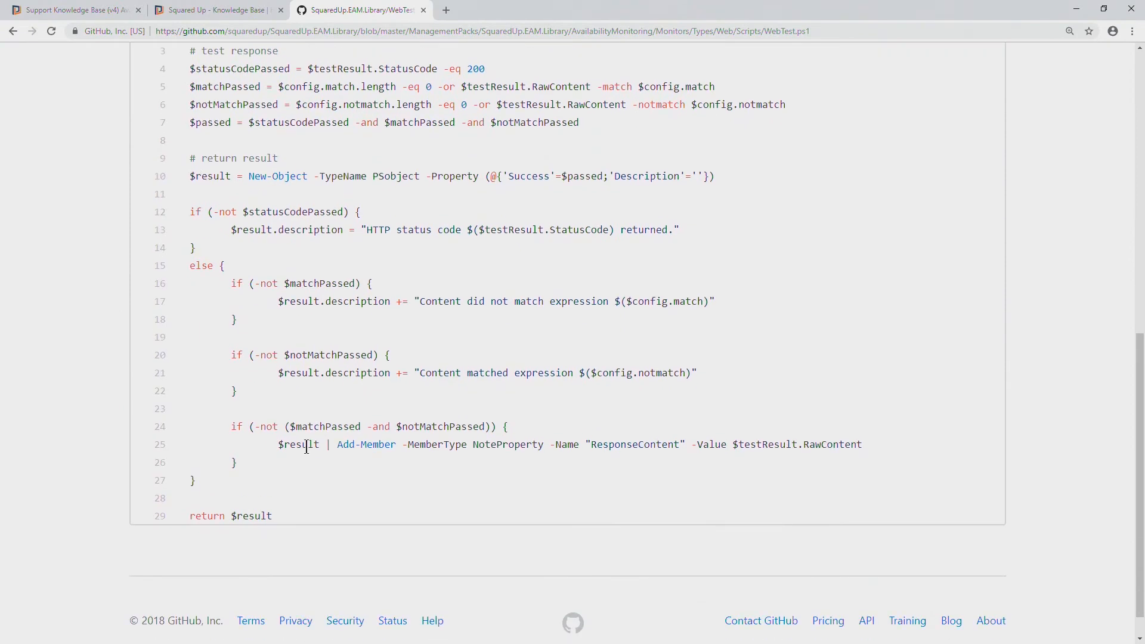
scroll(307, 450, "up", 1)
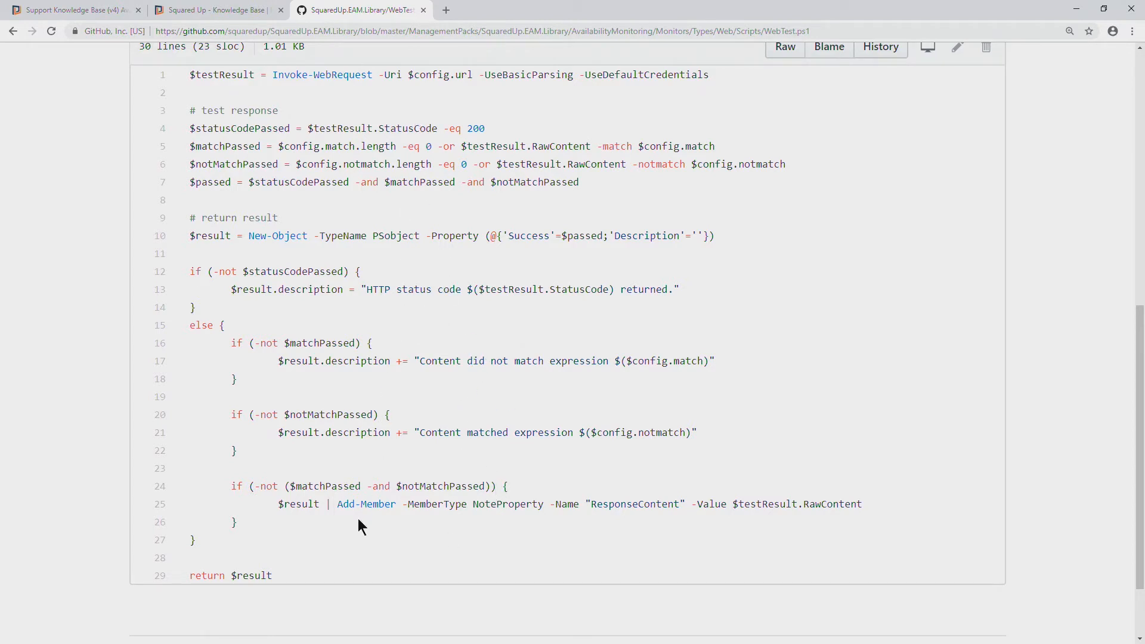
left_click_drag(213, 584, 190, 576)
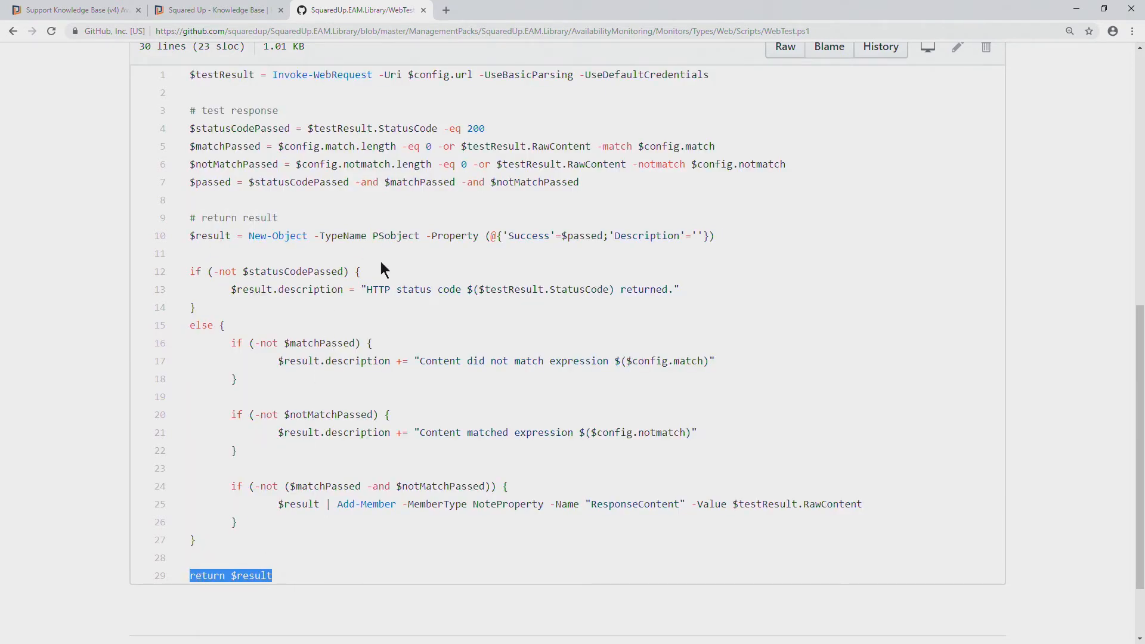
double_click(518, 238)
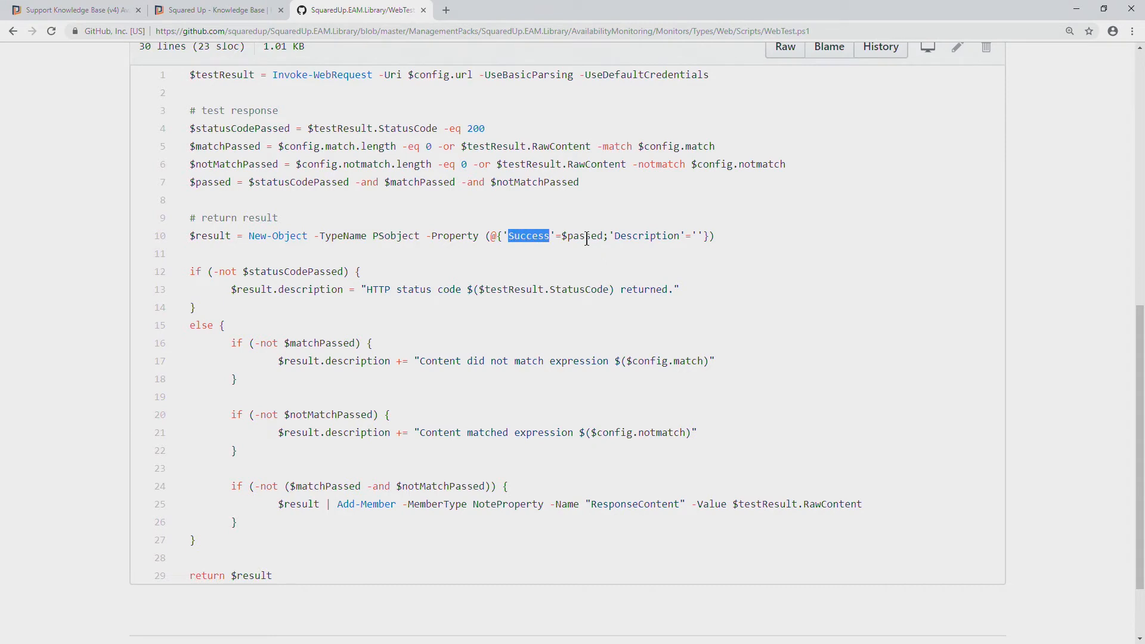
double_click(625, 235)
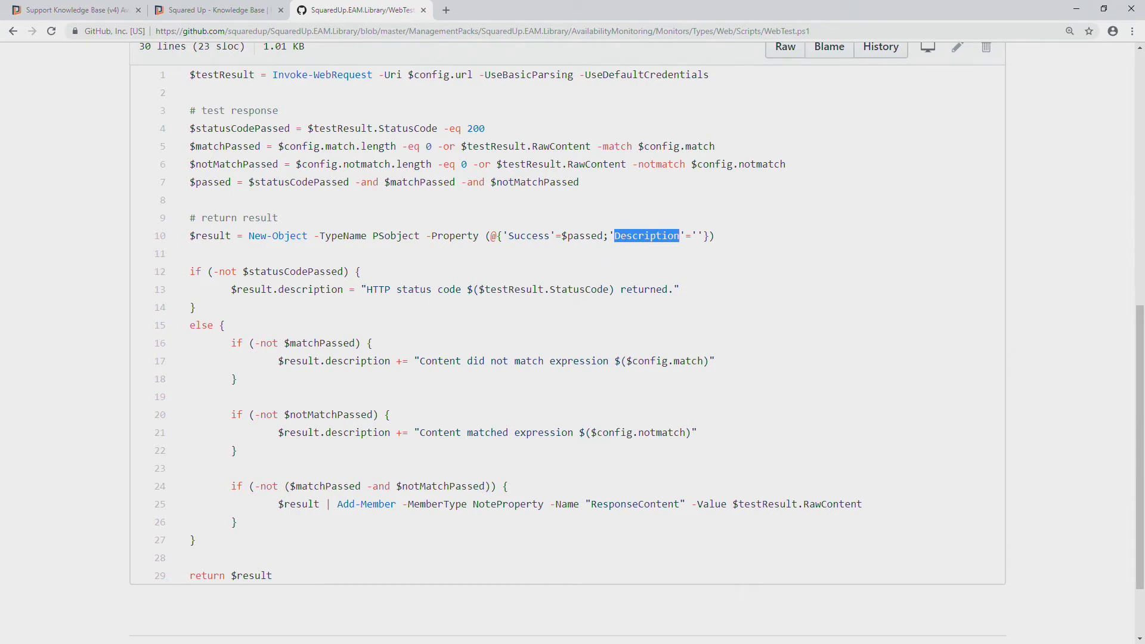
Switch back to Visual Studio Code, open retryscript.ps1 and review its retry loop and result handling
key("alt+Tab")
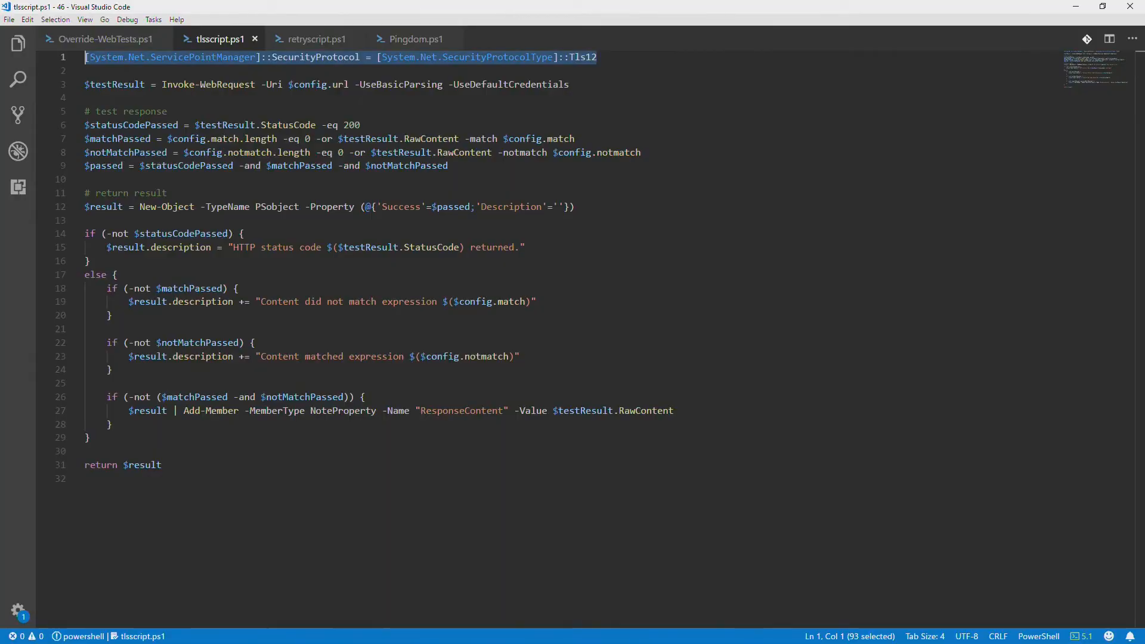
left_click(321, 41)
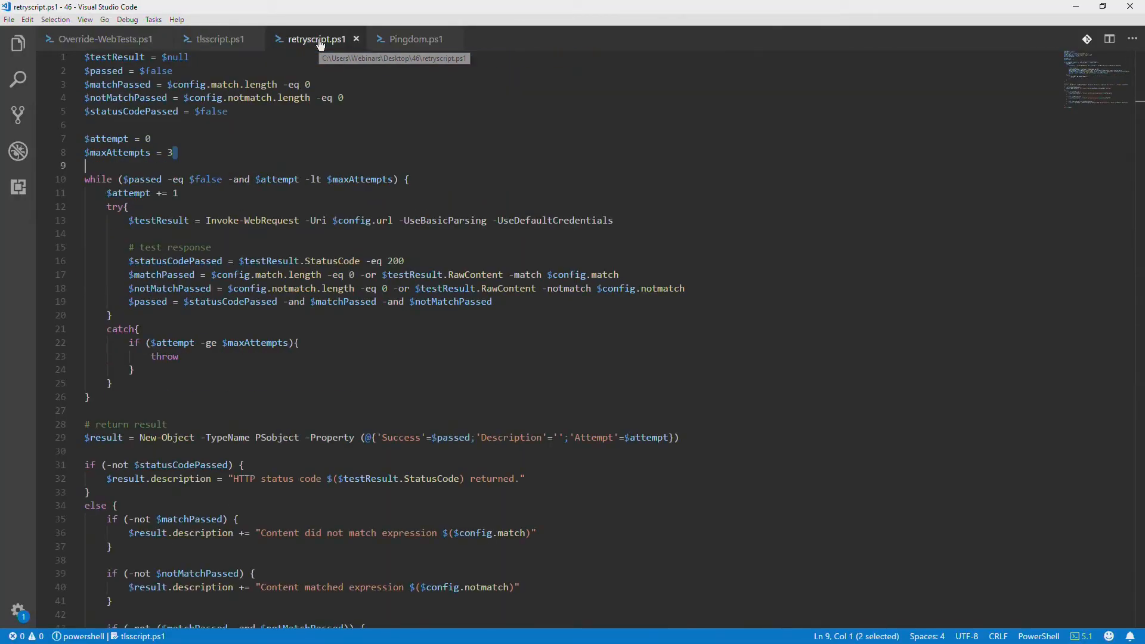
left_click(453, 373)
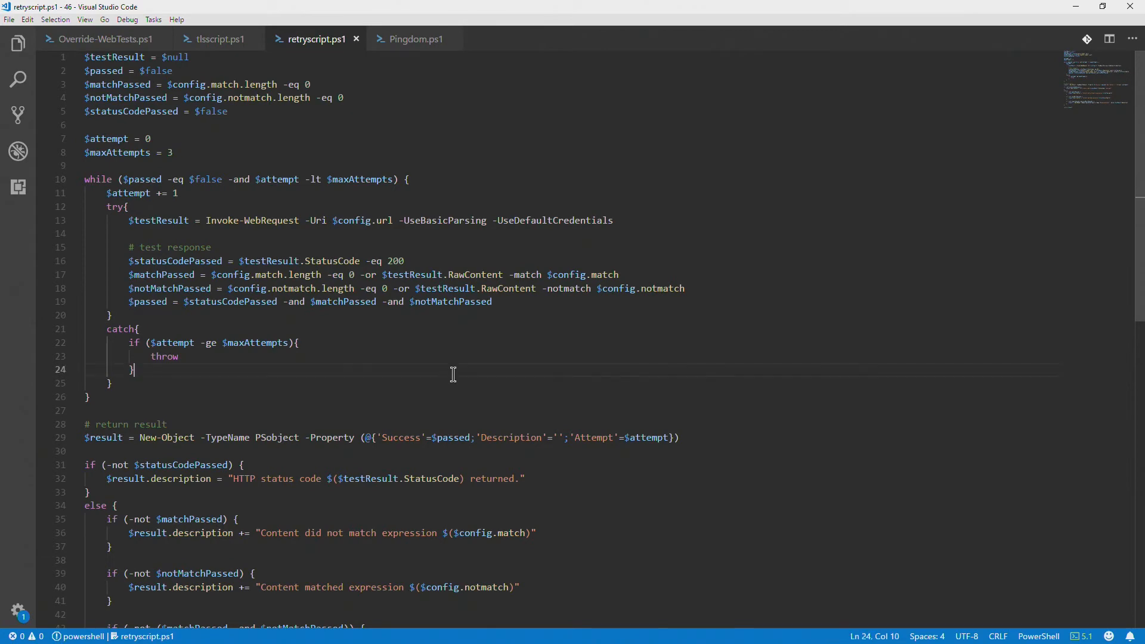
scroll(454, 374, "down", 5)
scroll(414, 352, "up", 5)
scroll(292, 285, "down", 1)
scroll(292, 285, "down", 6)
scroll(292, 284, "up", 7)
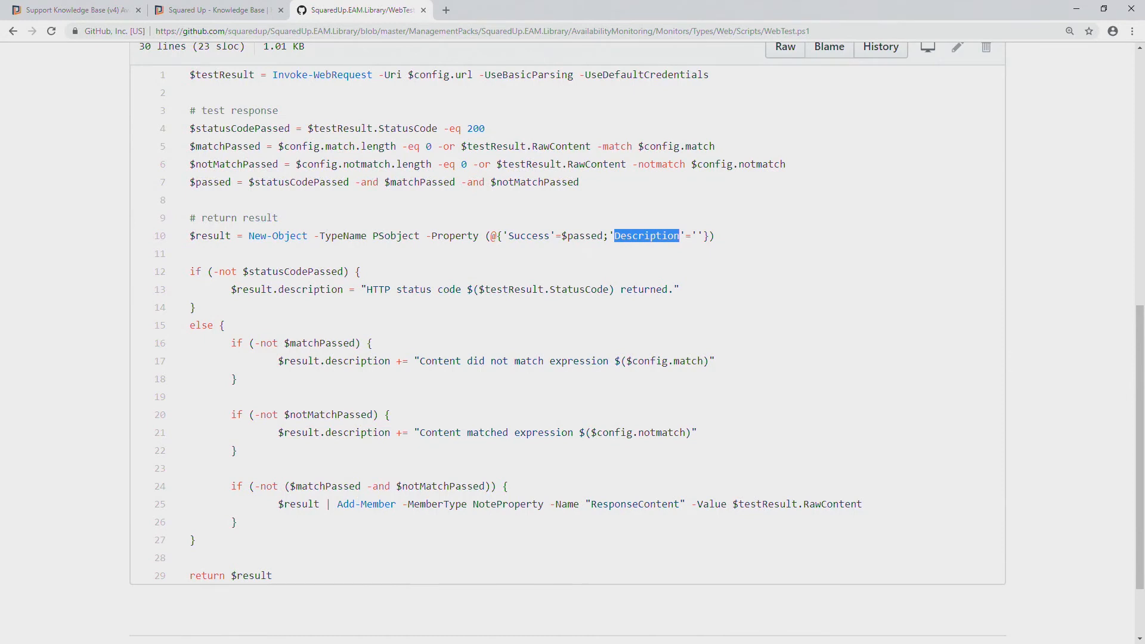
Return to the Squared Up availability dashboard and open the Enterprise Application Availability Test (Web) monitor for the PCT-WIN-2012R2 watcher's monitored entity
left_click(98, 9)
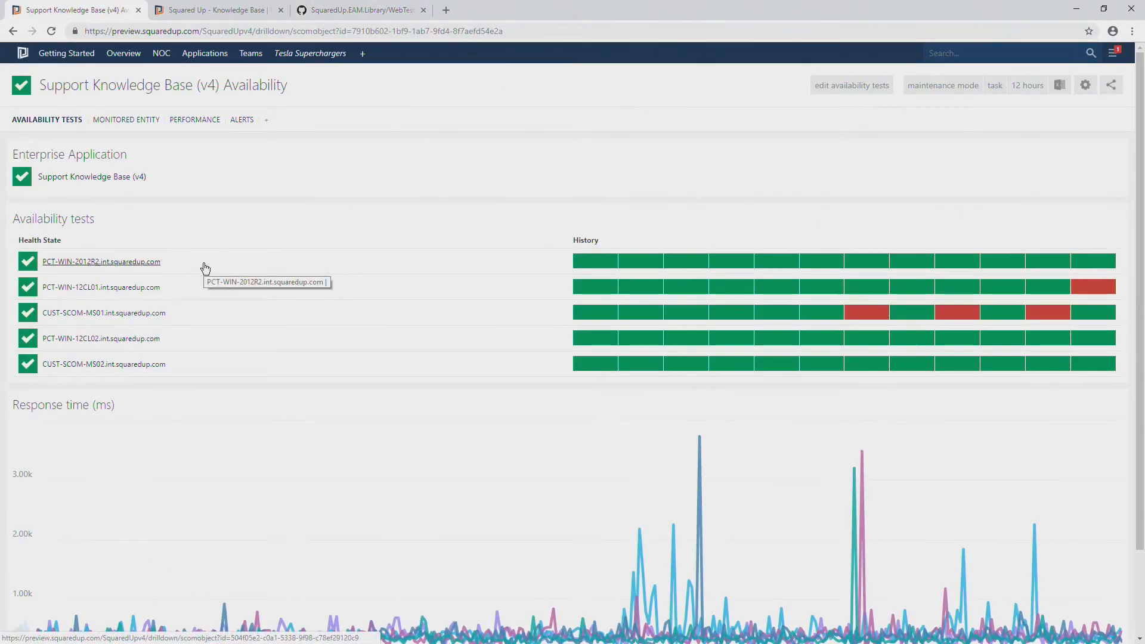
left_click(114, 263)
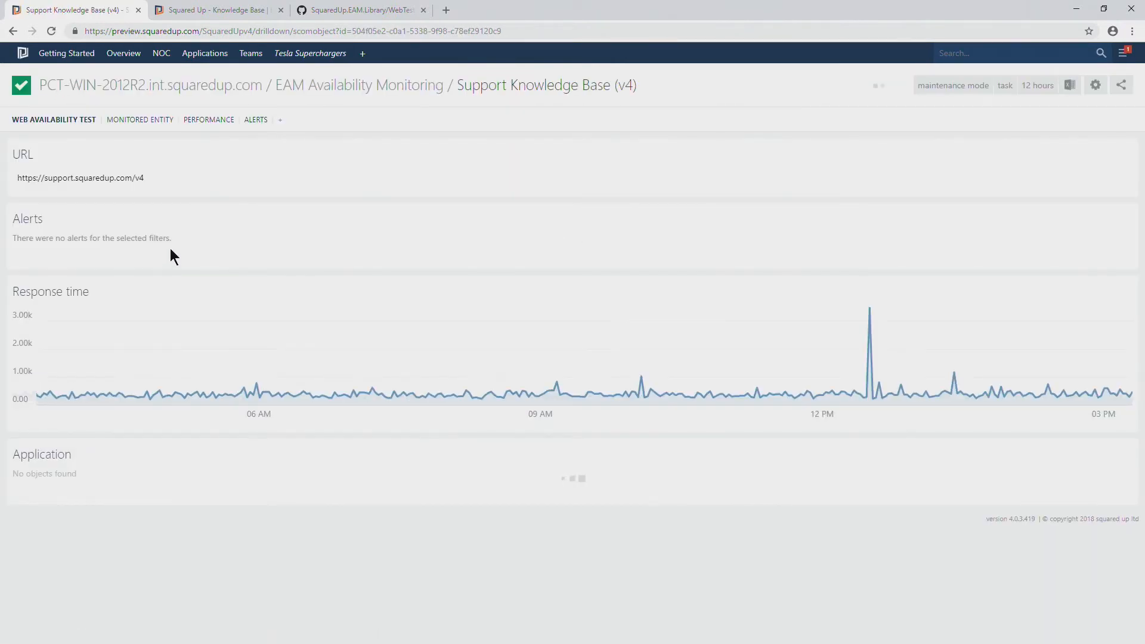
left_click(160, 123)
left_click(87, 404)
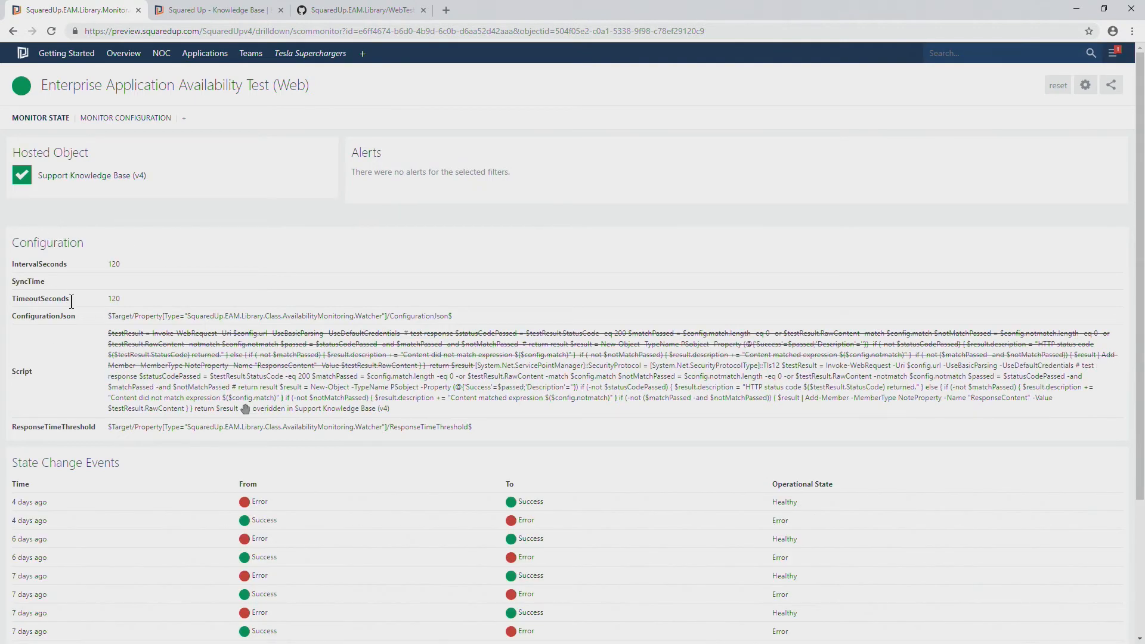
Examine the monitor's state changes and Script configuration, highlighting the struck-out default script and the Tls12 script that overrides it
scroll(327, 493, "down", 3)
scroll(352, 441, "up", 3)
scroll(354, 447, "down", 3)
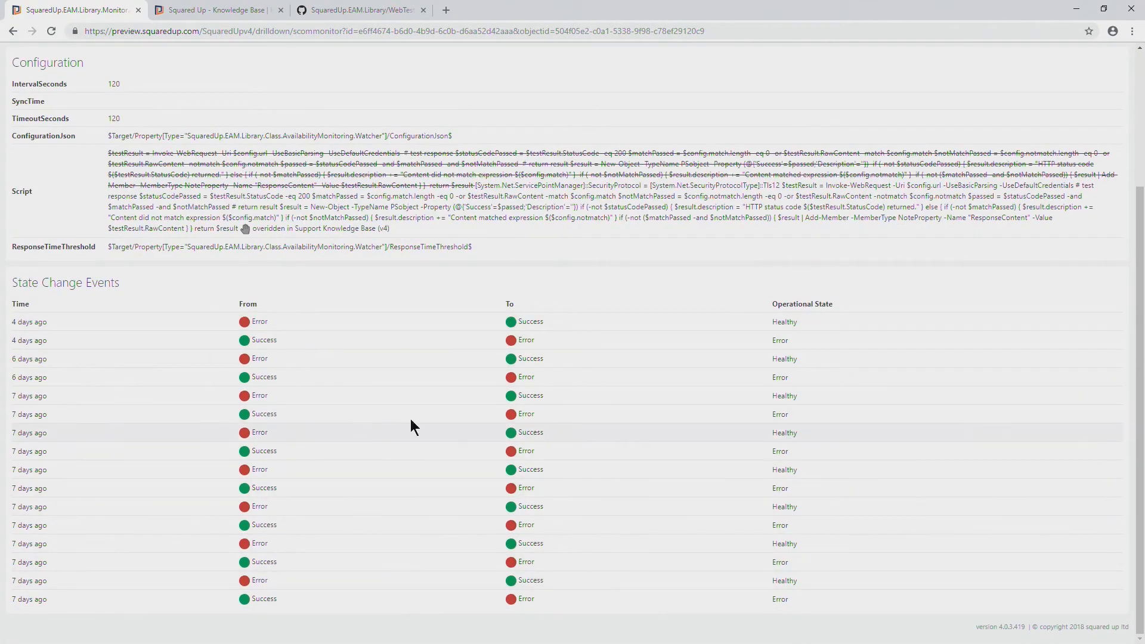
scroll(410, 424, "up", 3)
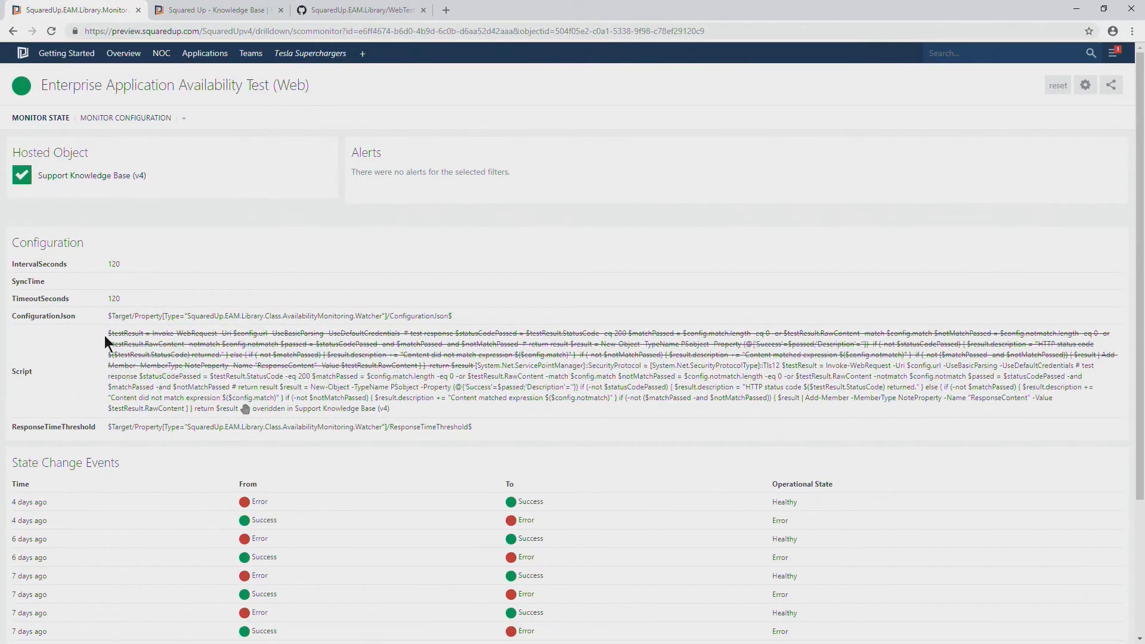
left_click_drag(109, 335, 210, 345)
left_click(202, 365)
left_click_drag(306, 378, 359, 405)
left_click(263, 408)
left_click_drag(476, 364, 504, 406)
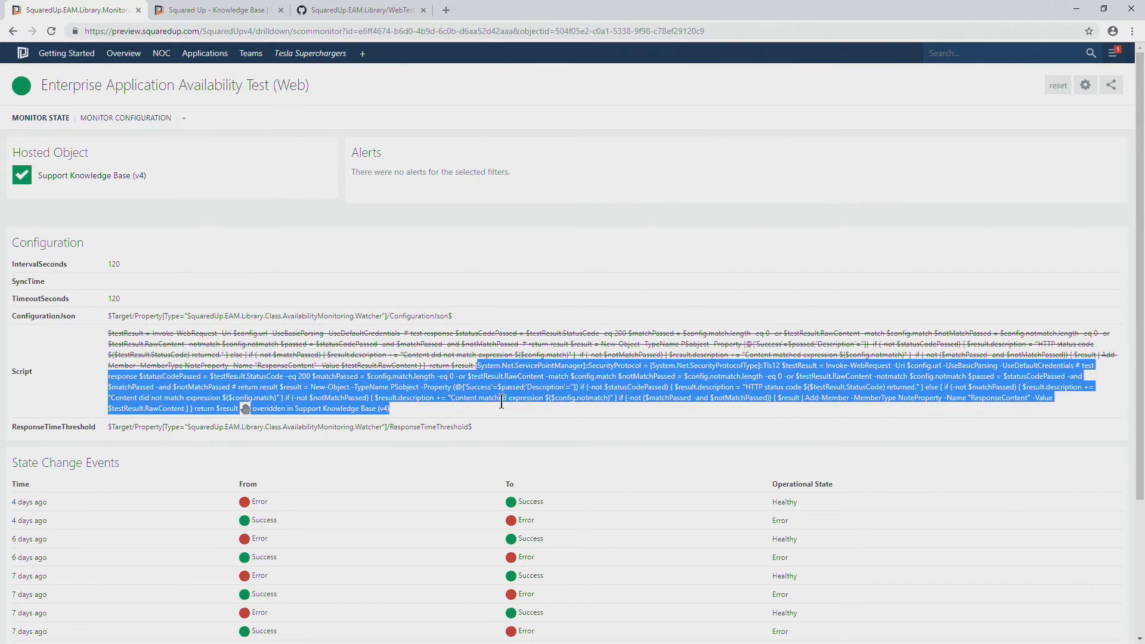
left_click(528, 388)
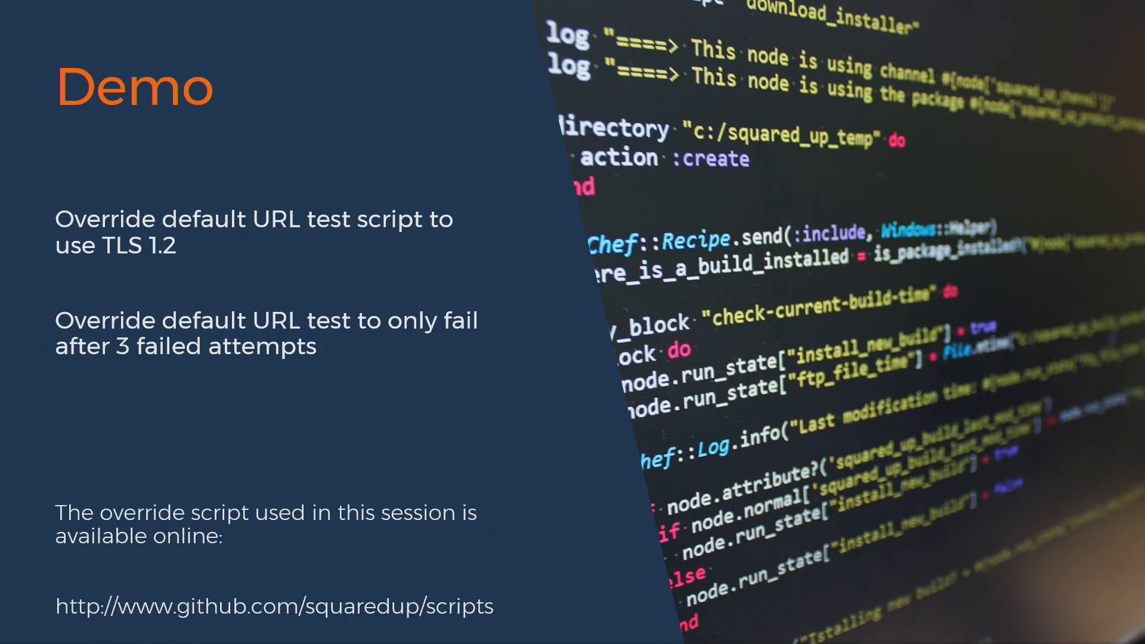
key("Right")
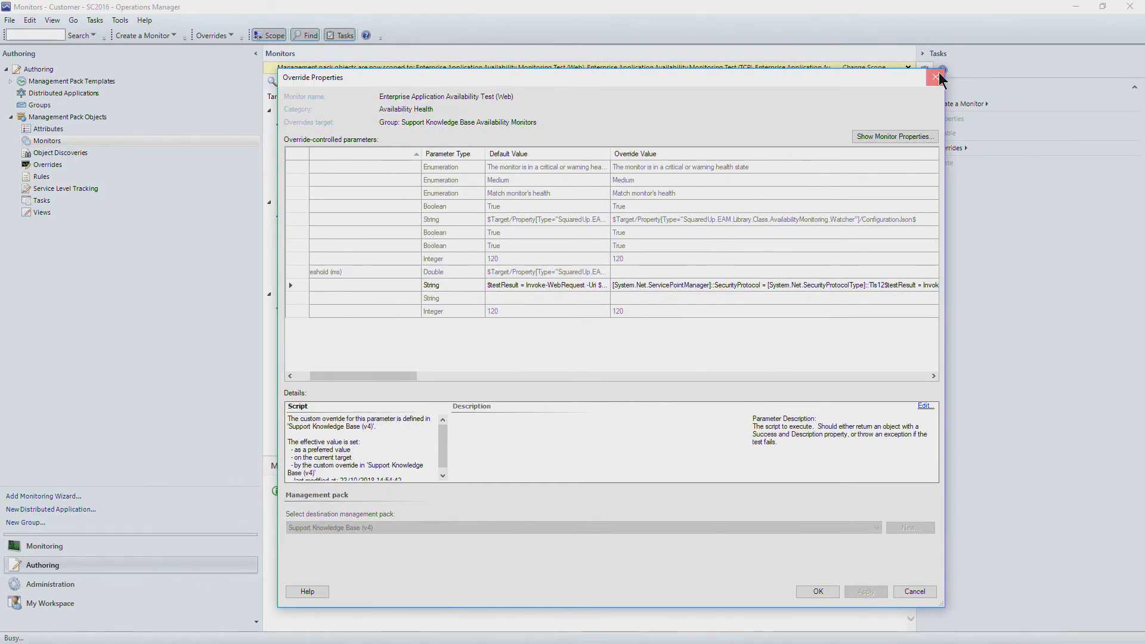
In Operations Manager, close the Override Properties and Overrides Summary dialogs and go to the Administration workspace
left_click(935, 77)
left_click(82, 587)
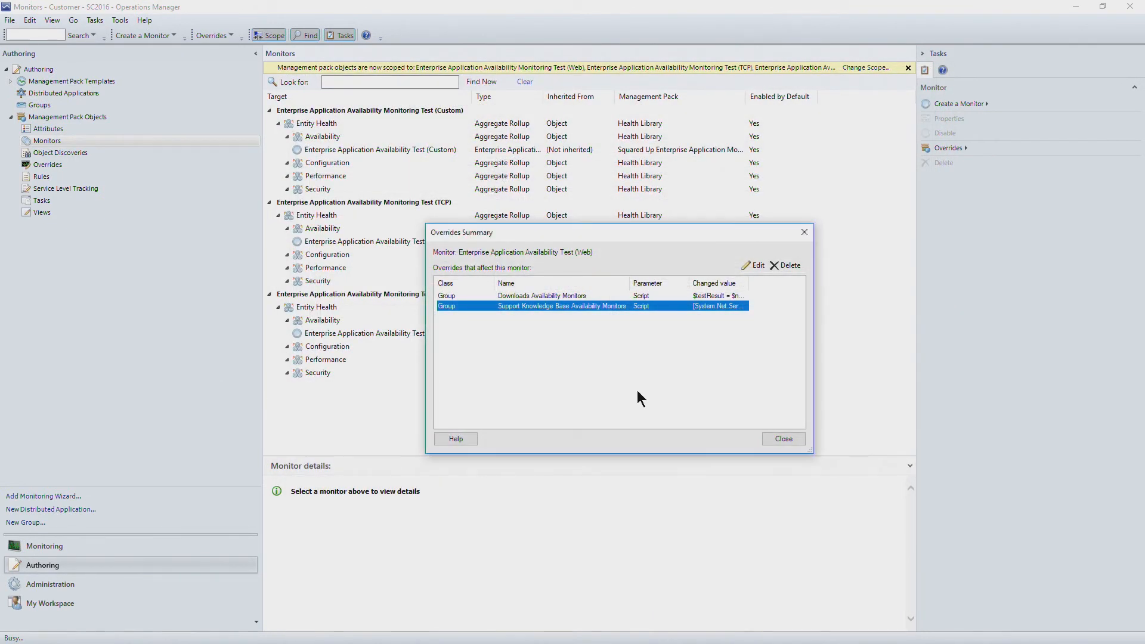
left_click(766, 438)
left_click(77, 584)
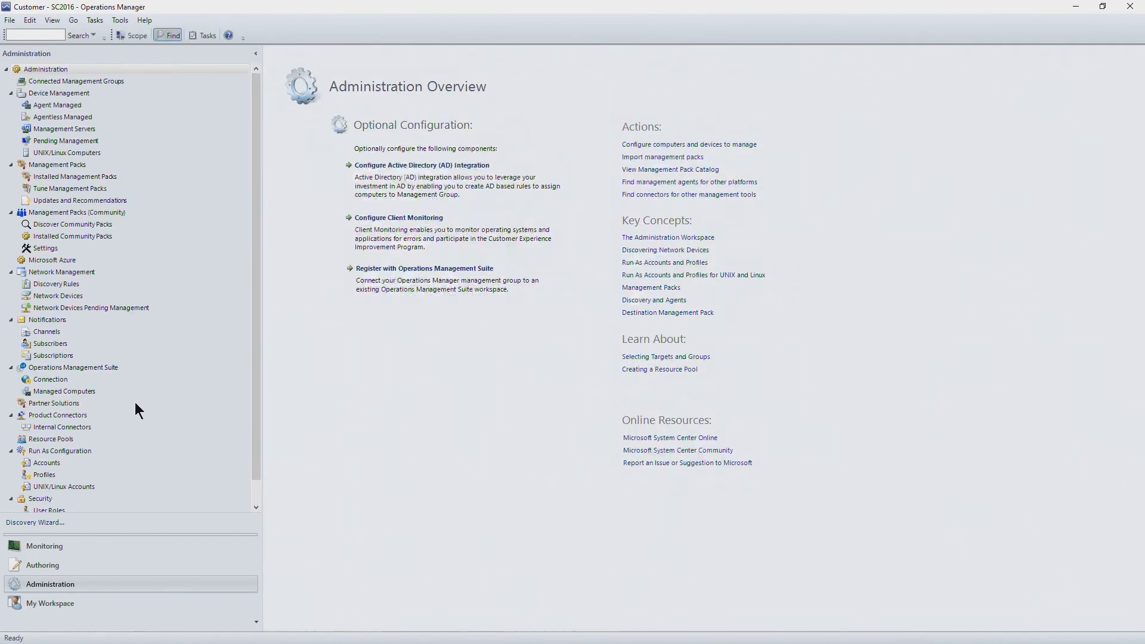
Open the Run As Profiles list, filter it for "enterprise" and widen the Name column to show the full profile names
scroll(134, 390, "down", 1)
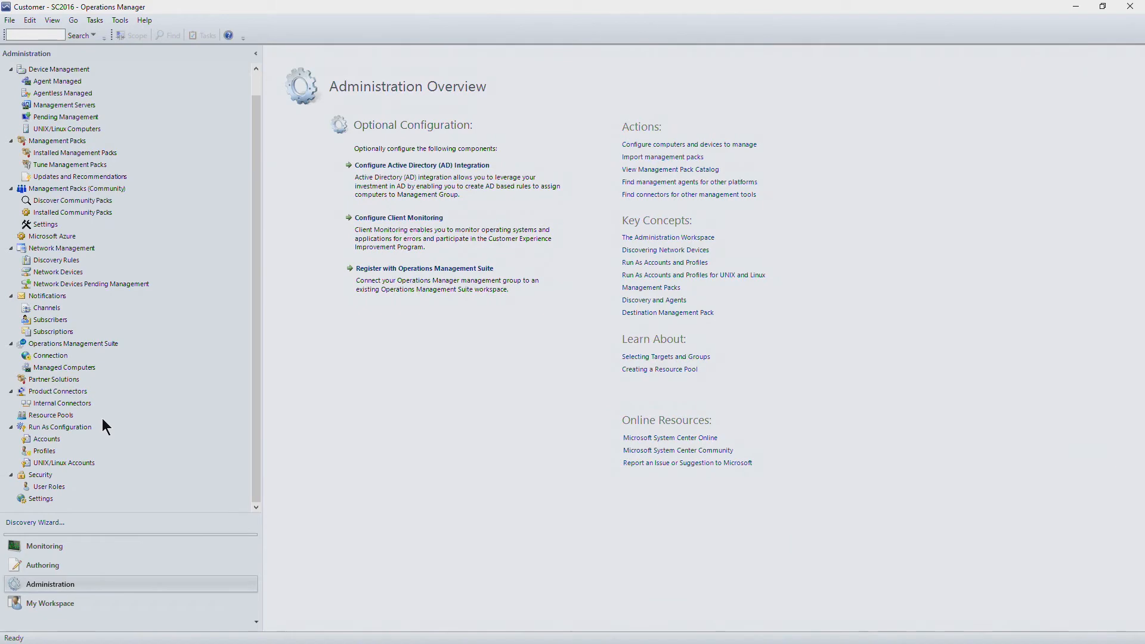
left_click(55, 452)
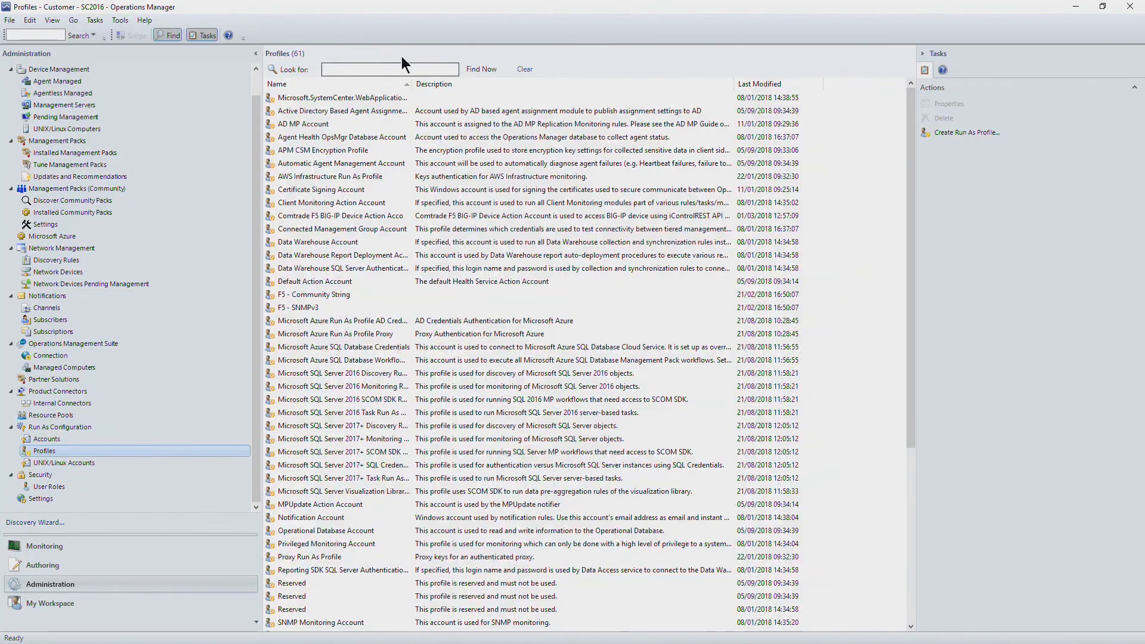
left_click(382, 67)
type("enterprise")
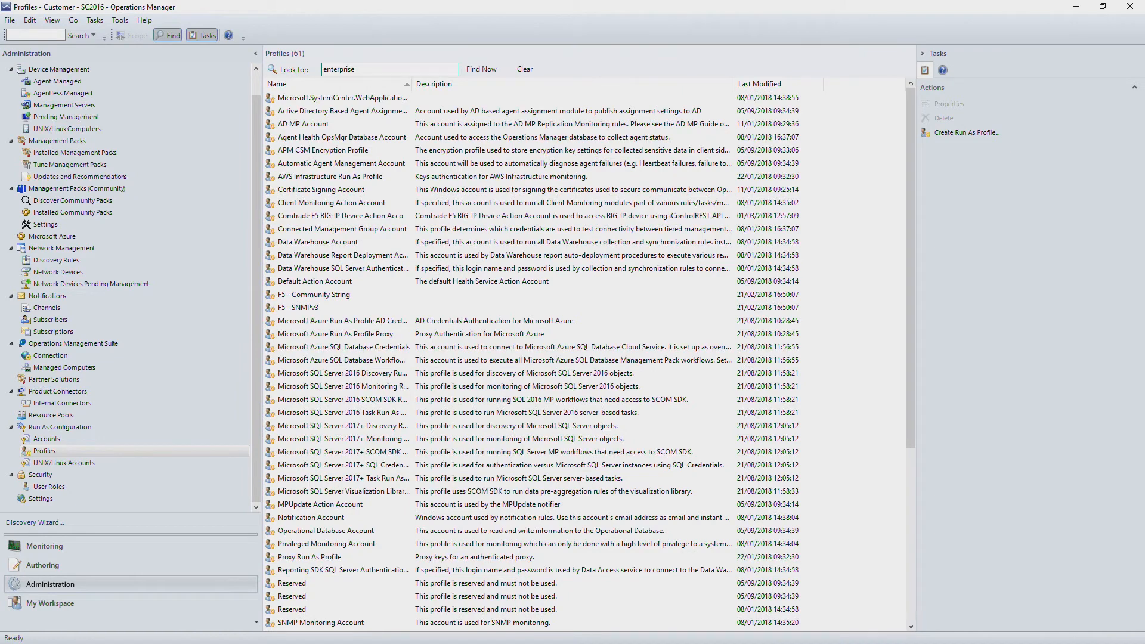
key("Return")
left_click_drag(411, 84, 512, 113)
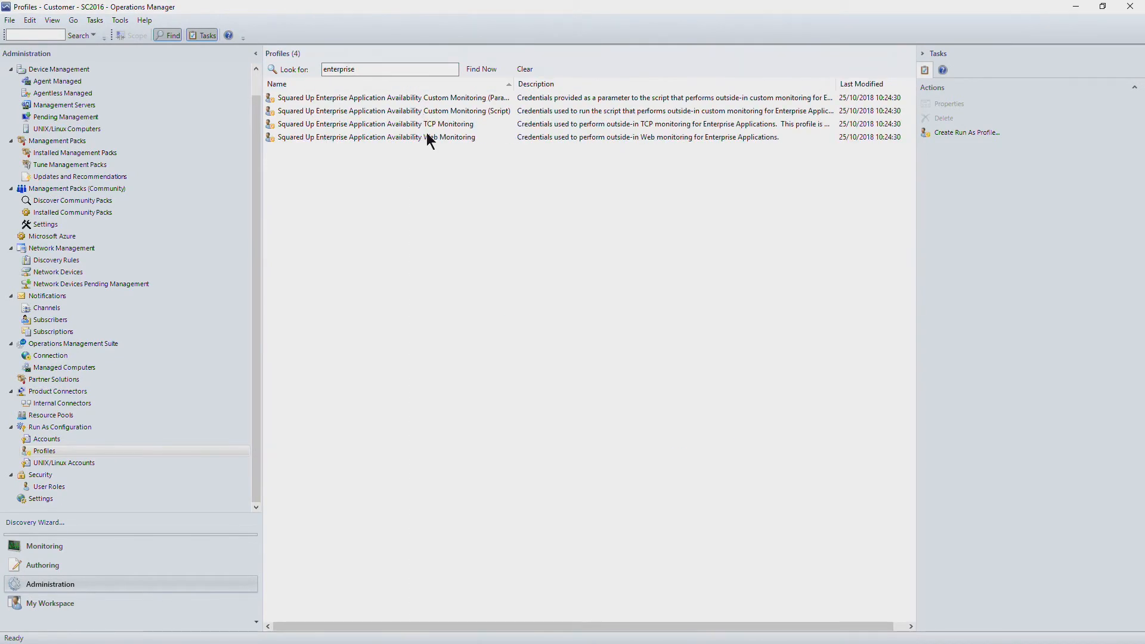
Open the first Custom Monitoring profile, view its Run As accounts and fit the Used For column to its contents
left_click(478, 99)
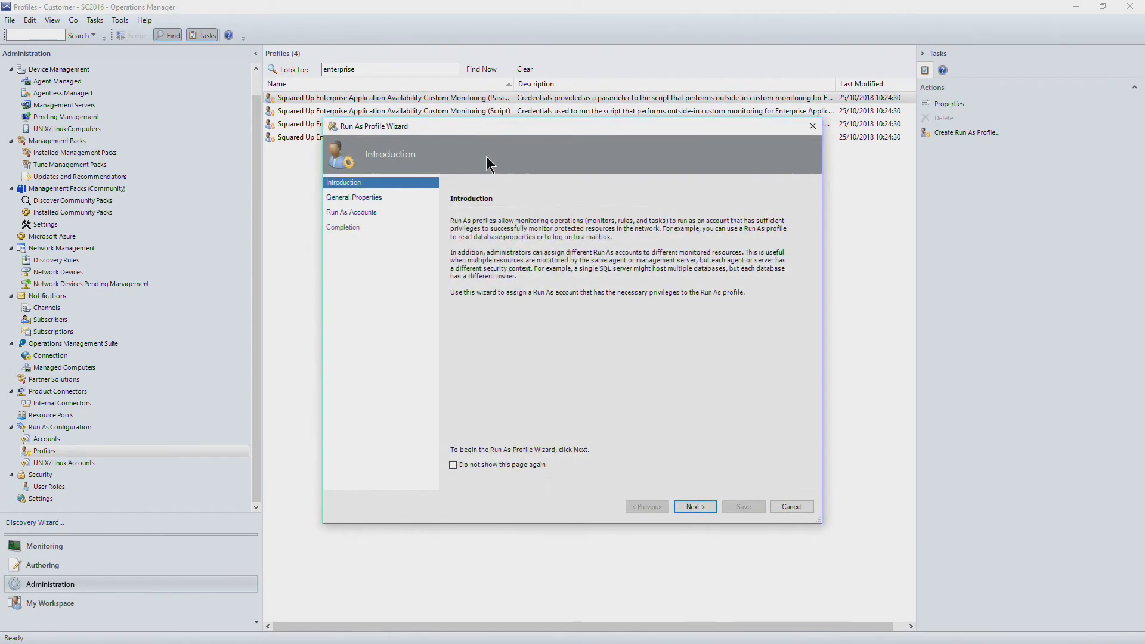
left_click(354, 197)
left_click(351, 212)
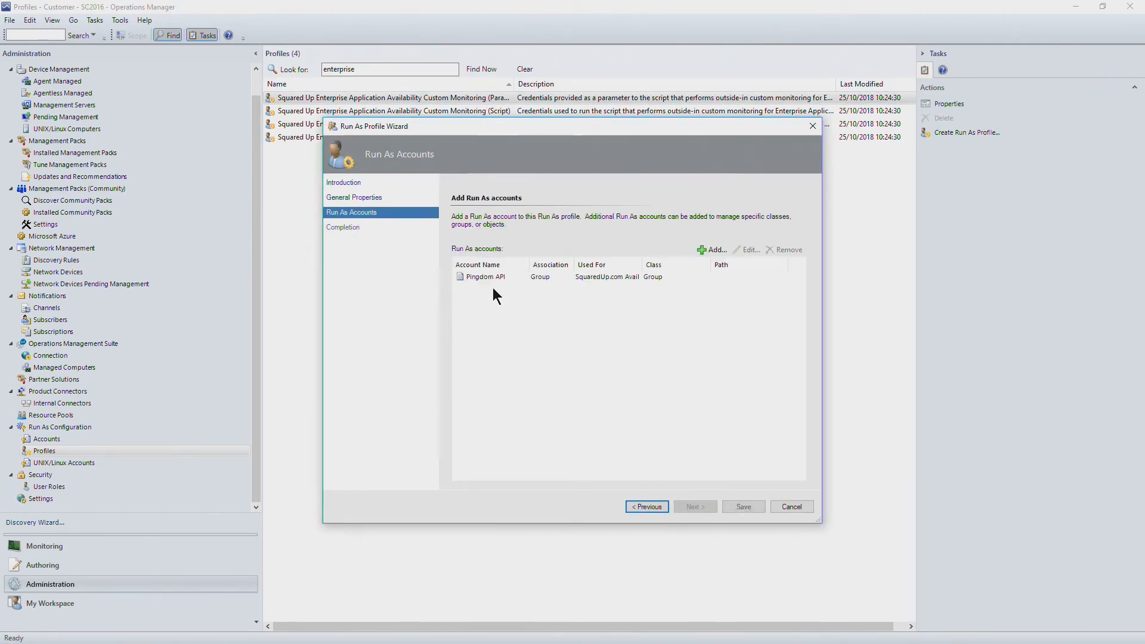
double_click(638, 264)
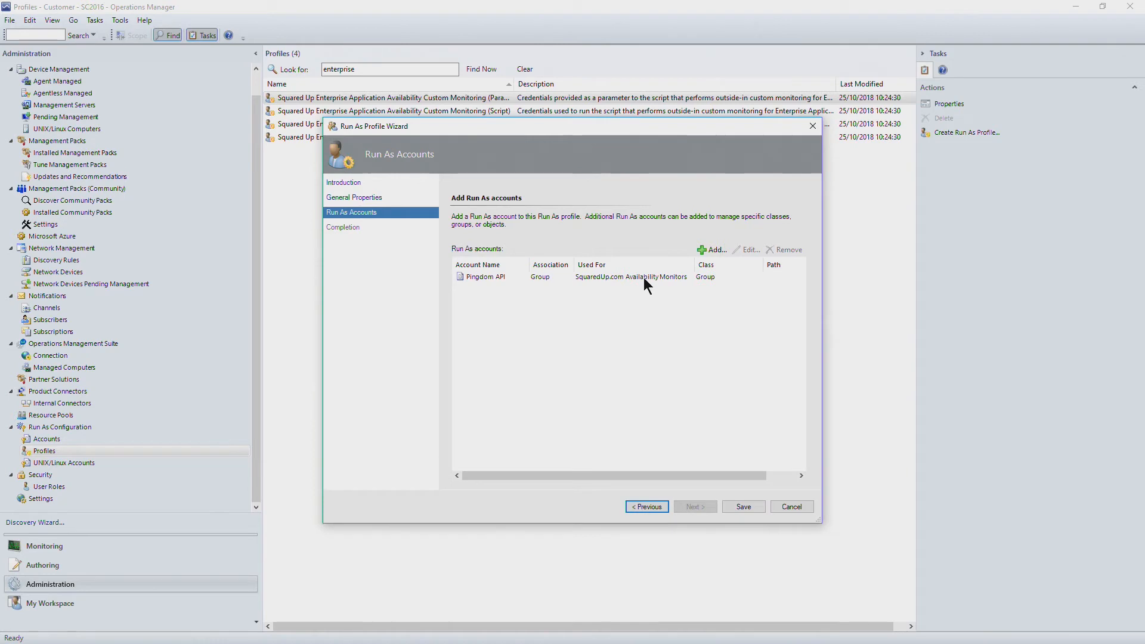
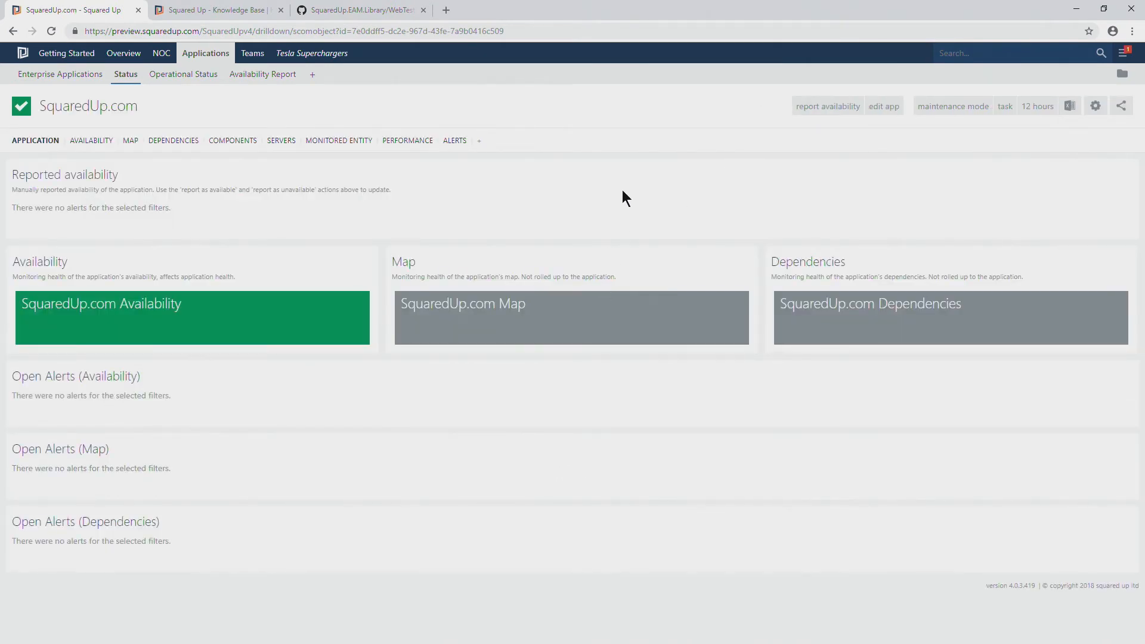
Edit the SquaredUp.com application, open its availability monitoring configuration and review the custom PowerShell script and its settings
left_click(884, 106)
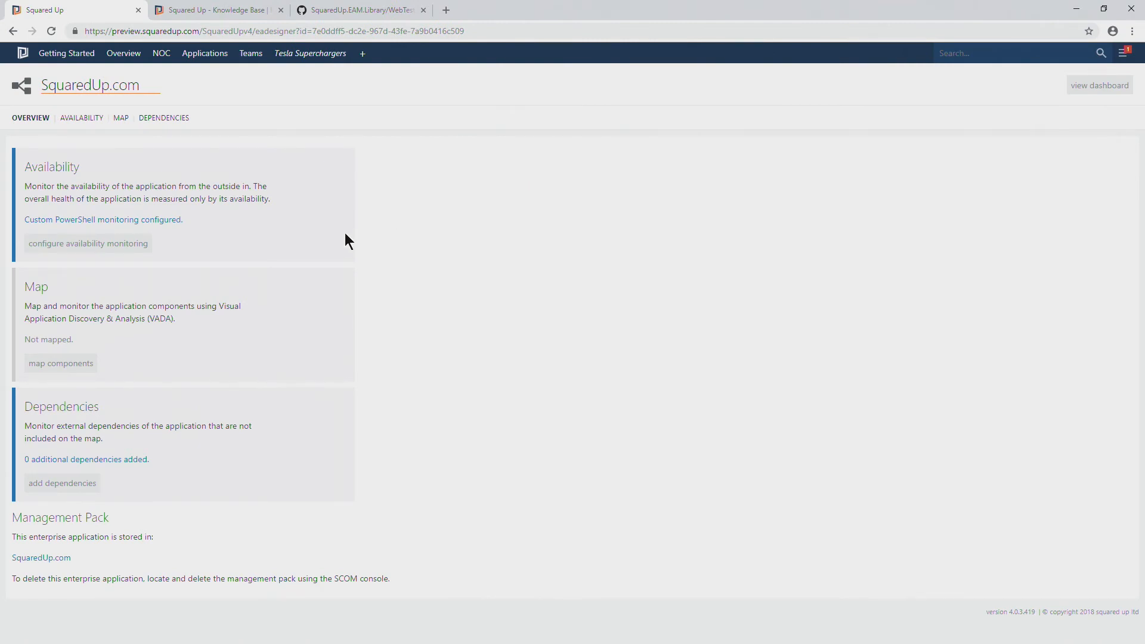
left_click(145, 244)
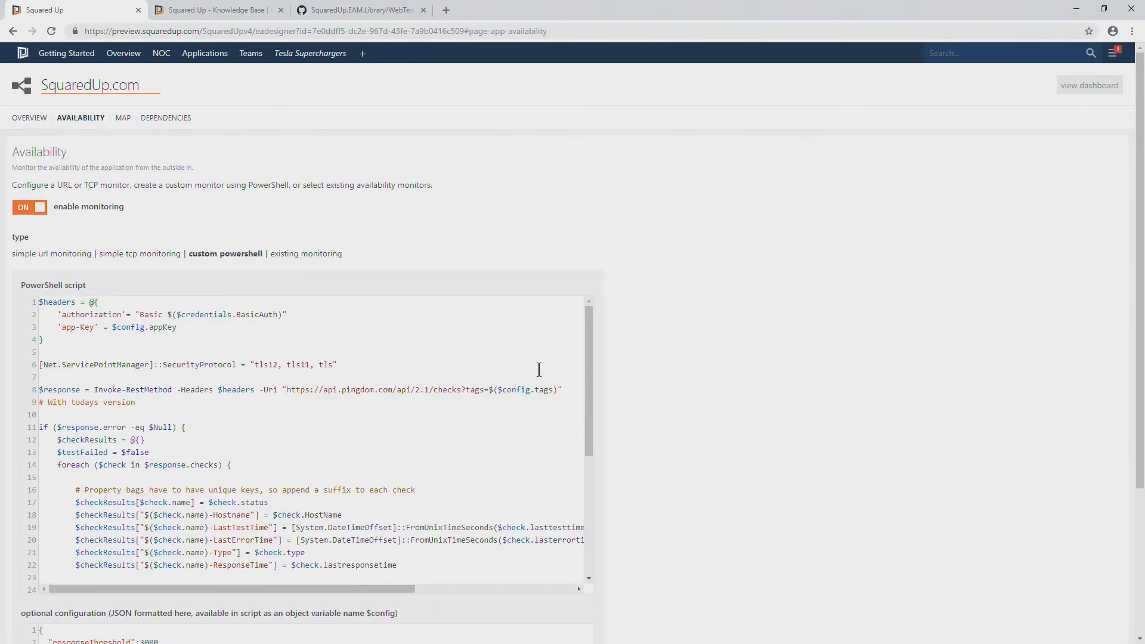
scroll(663, 372, "down", 2)
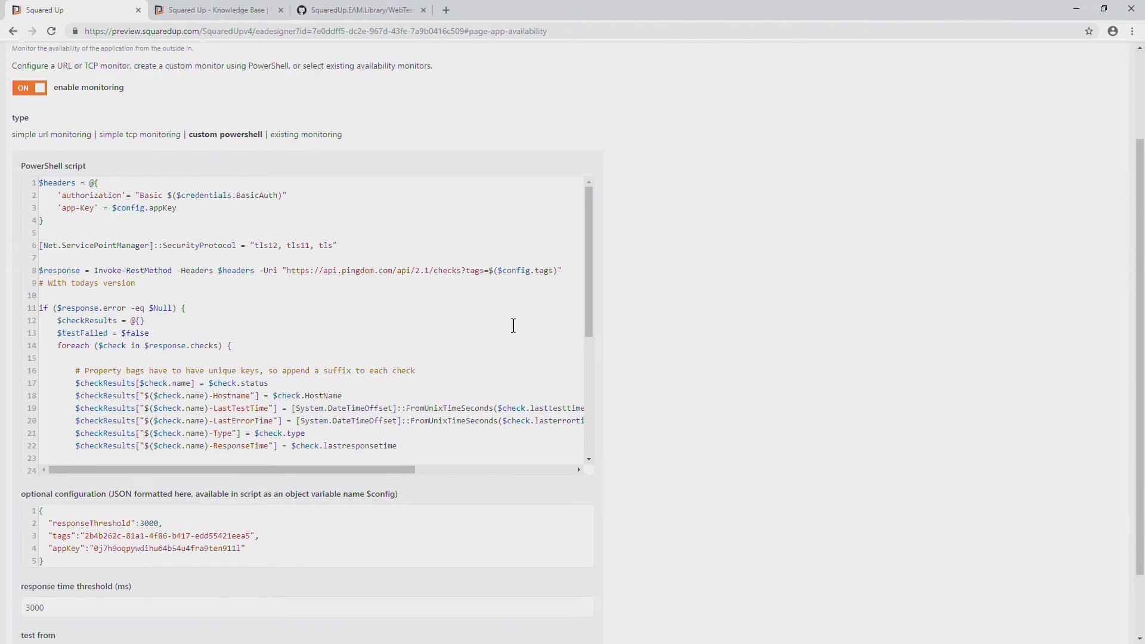
scroll(289, 257, "up", 2)
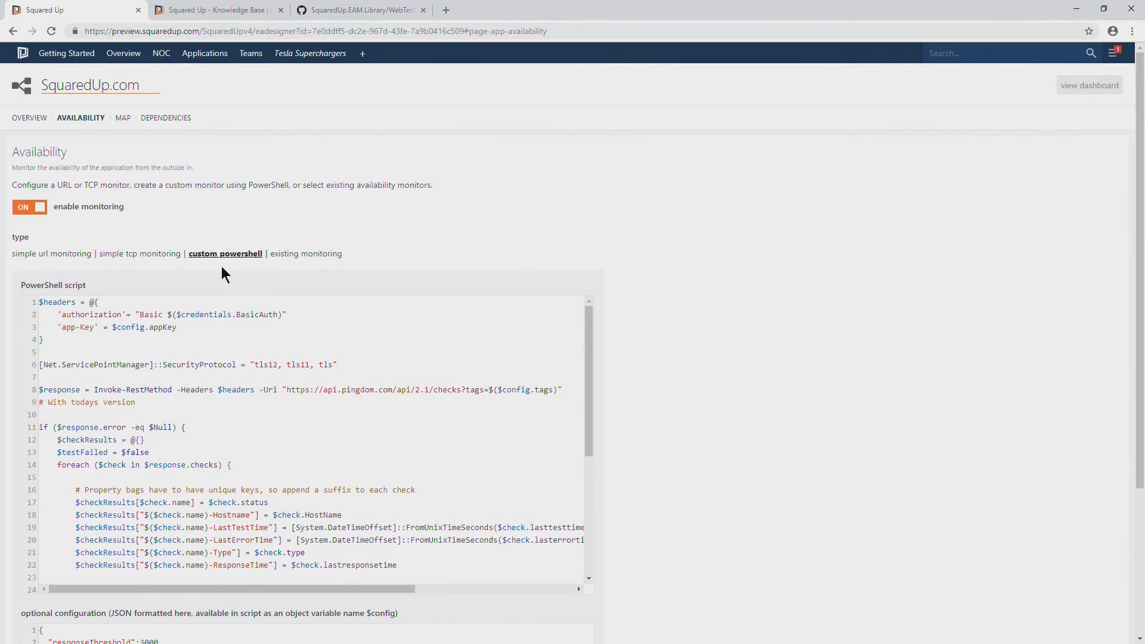
scroll(250, 362, "down", 3)
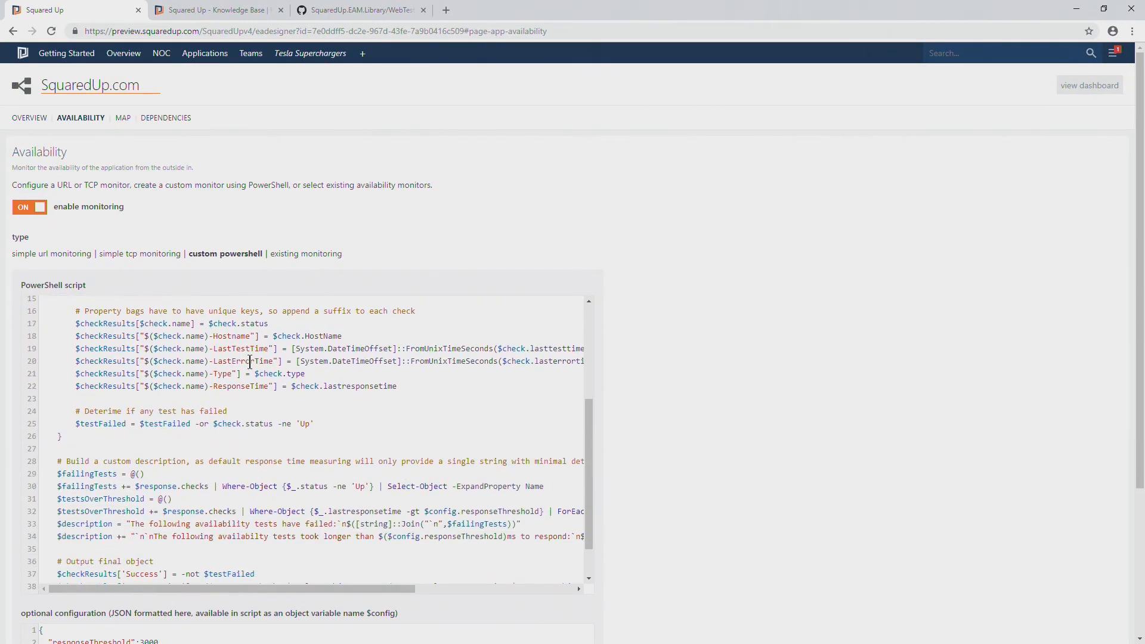
scroll(250, 361, "down", 1)
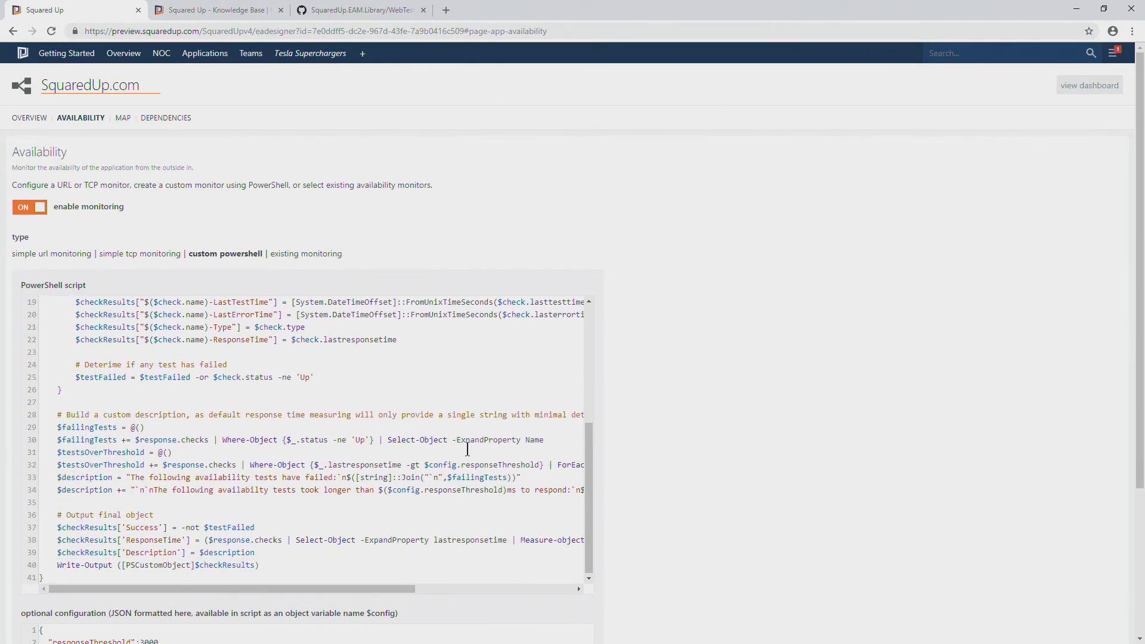
scroll(467, 448, "up", 4)
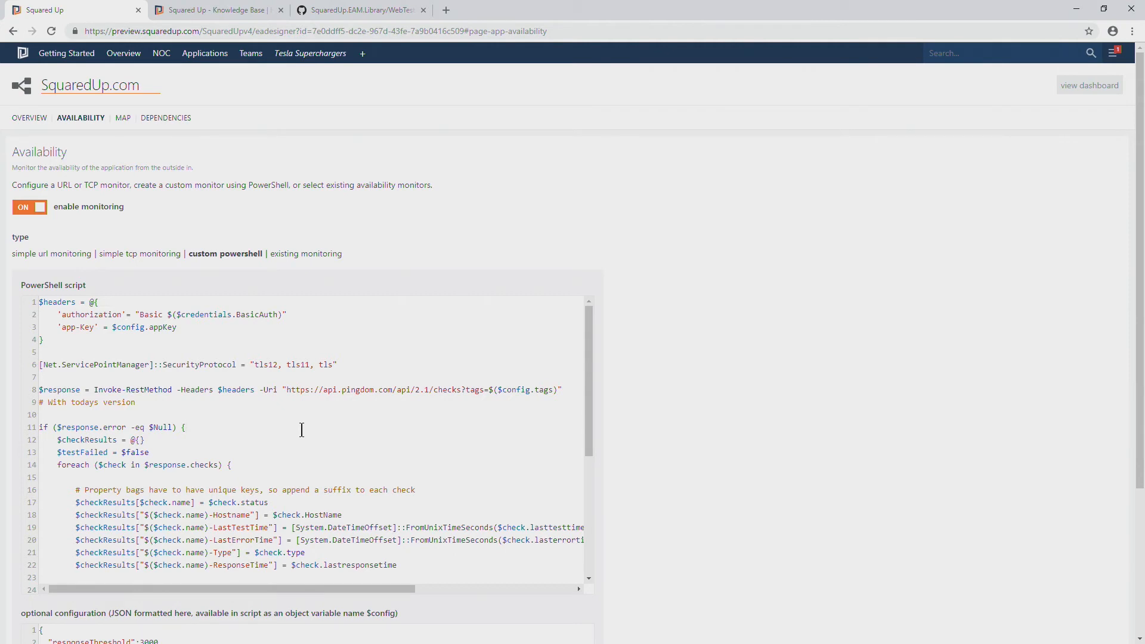
Highlight the script's $headers block, including the BasicAuth credentials property and the $config reference that supplies the app key
left_click(425, 427)
left_click_drag(87, 348, 6, 307)
left_click(69, 342)
left_click_drag(176, 315, 231, 316)
left_click(207, 316)
left_click_drag(111, 326, 149, 327)
scroll(153, 327, "down", 1)
scroll(158, 329, "up", 1)
scroll(662, 353, "down", 1)
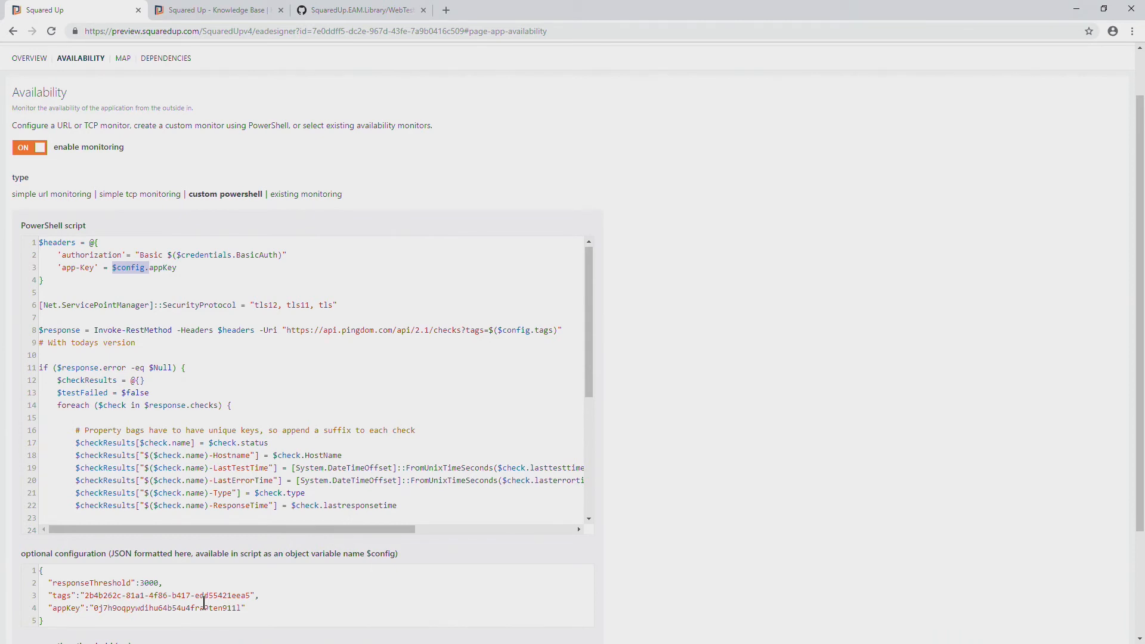
Highlight responseThreshold in the optional configuration, followed by the Invoke-RestMethod call, its Pingdom URI and the $config.tags reference on line 8
left_click_drag(52, 583, 108, 582)
left_click(151, 582)
left_click(192, 330)
scroll(266, 303, "down", 1)
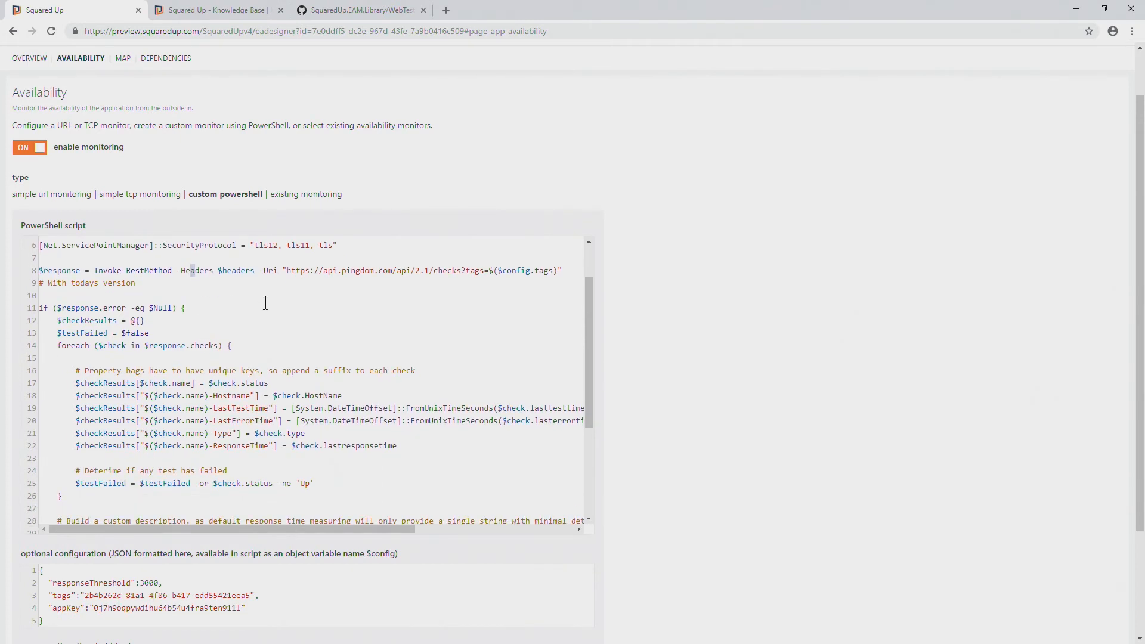
scroll(265, 303, "up", 1)
left_click_drag(278, 330, 558, 330)
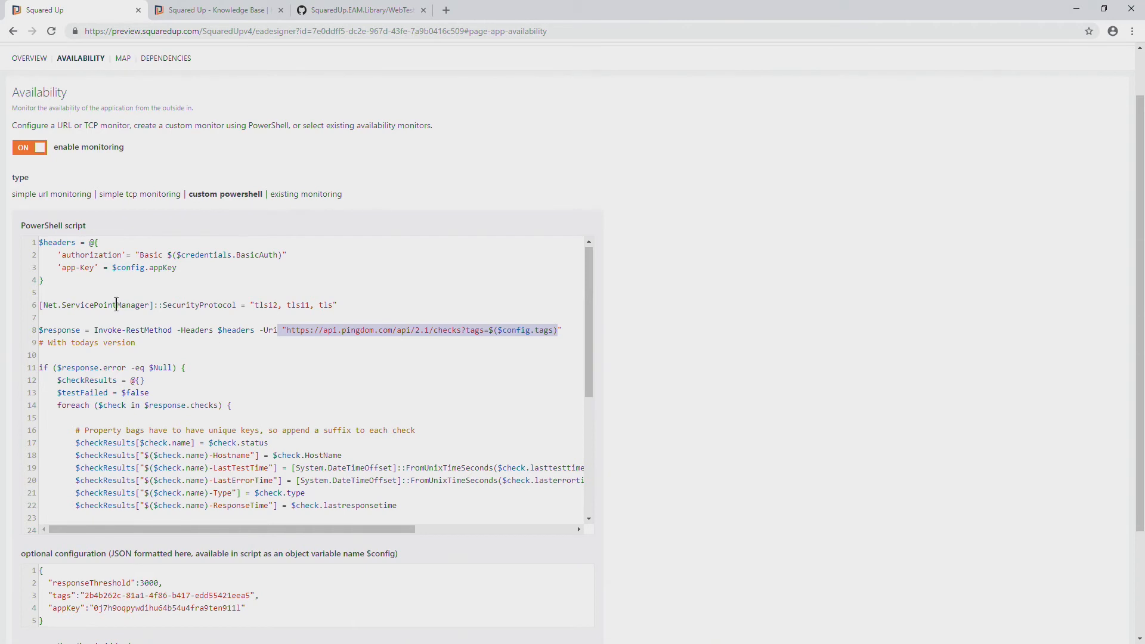
left_click_drag(94, 329, 182, 331)
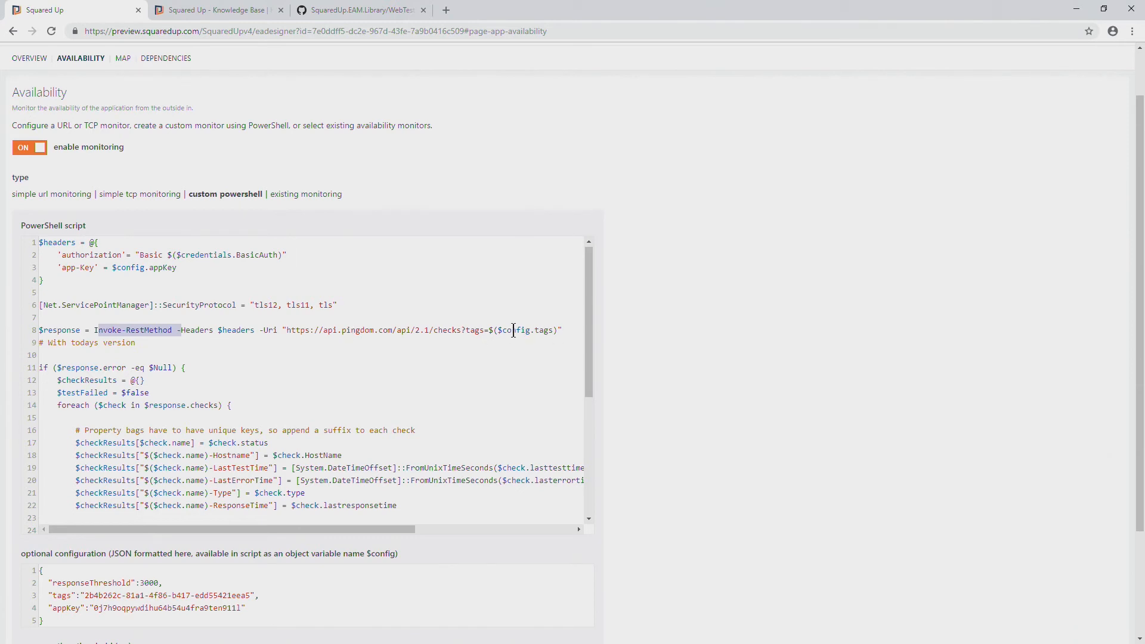
left_click_drag(498, 332, 553, 331)
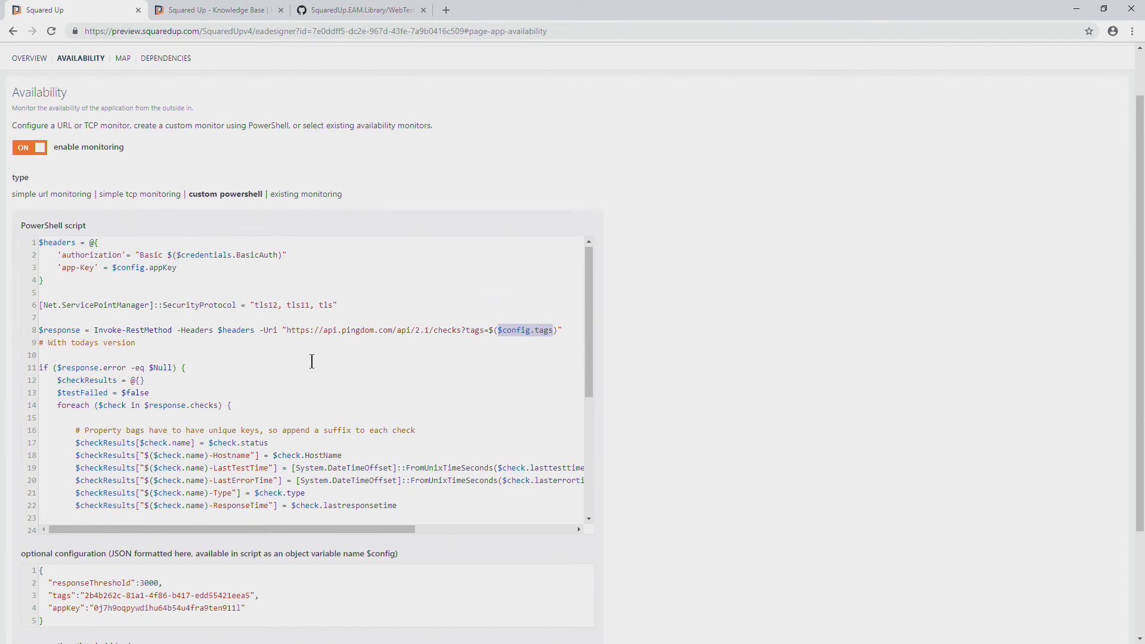
Highlight the $response variable and Invoke-RestMethod, and read through the check loop and custom description sections of the script
double_click(57, 330)
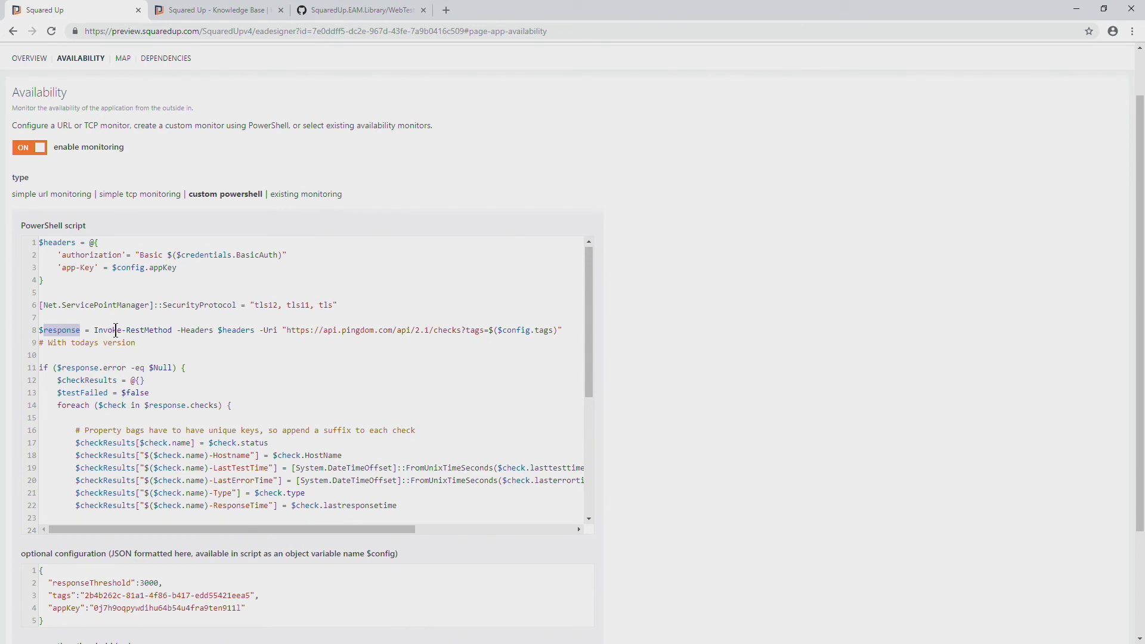
left_click_drag(95, 334, 179, 334)
left_click(178, 357)
scroll(177, 357, "down", 3)
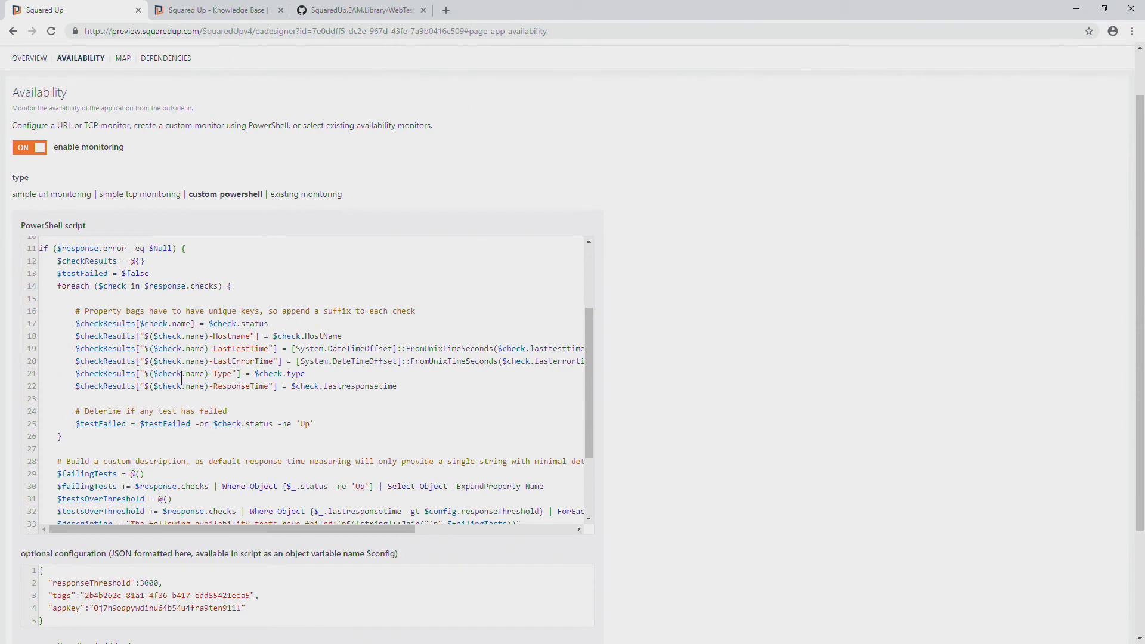
scroll(161, 285, "down", 1)
scroll(179, 284, "up", 1)
scroll(268, 384, "down", 2)
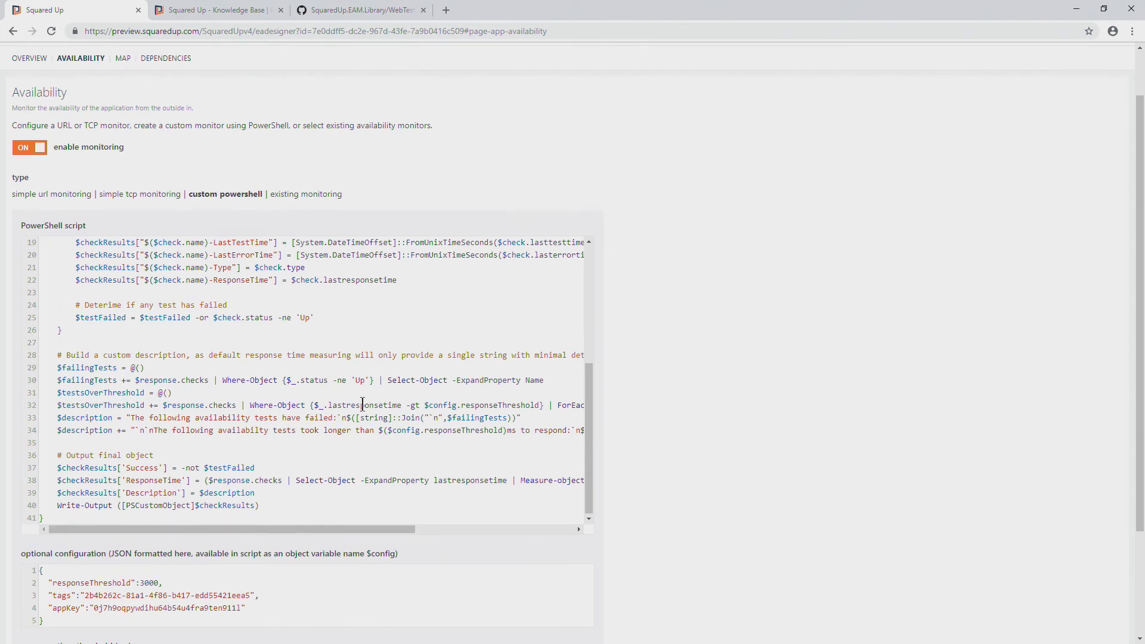
Examine the script's final output object, highlighting the Success property and viewing the full ResponseTime line
scroll(329, 403, "down", 1)
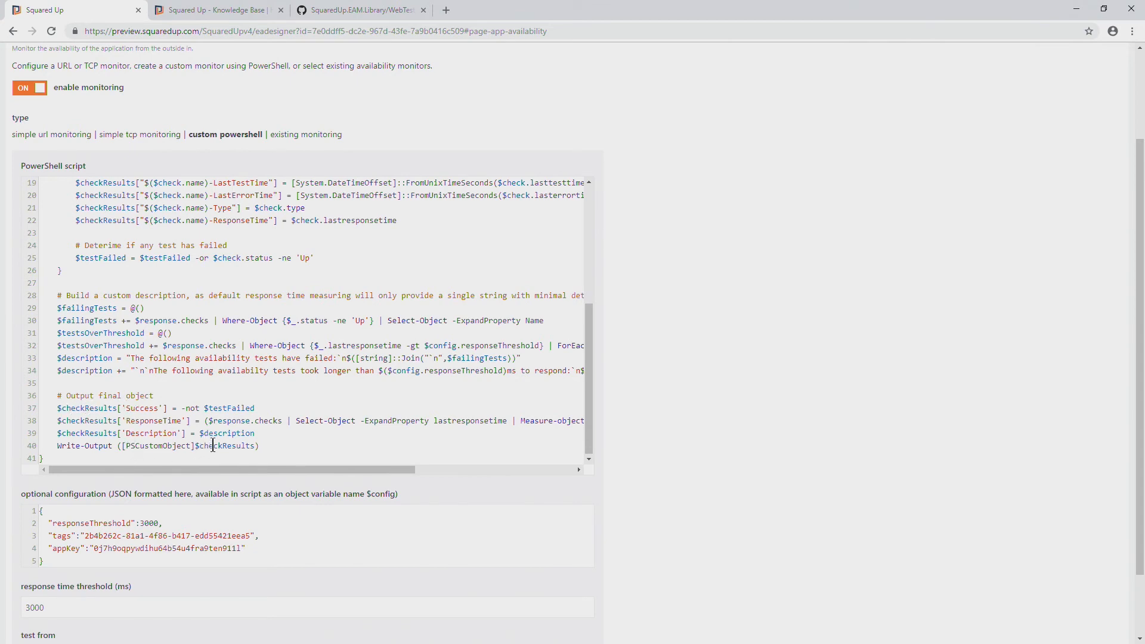
left_click_drag(140, 408, 167, 408)
left_click_drag(275, 470, 366, 460)
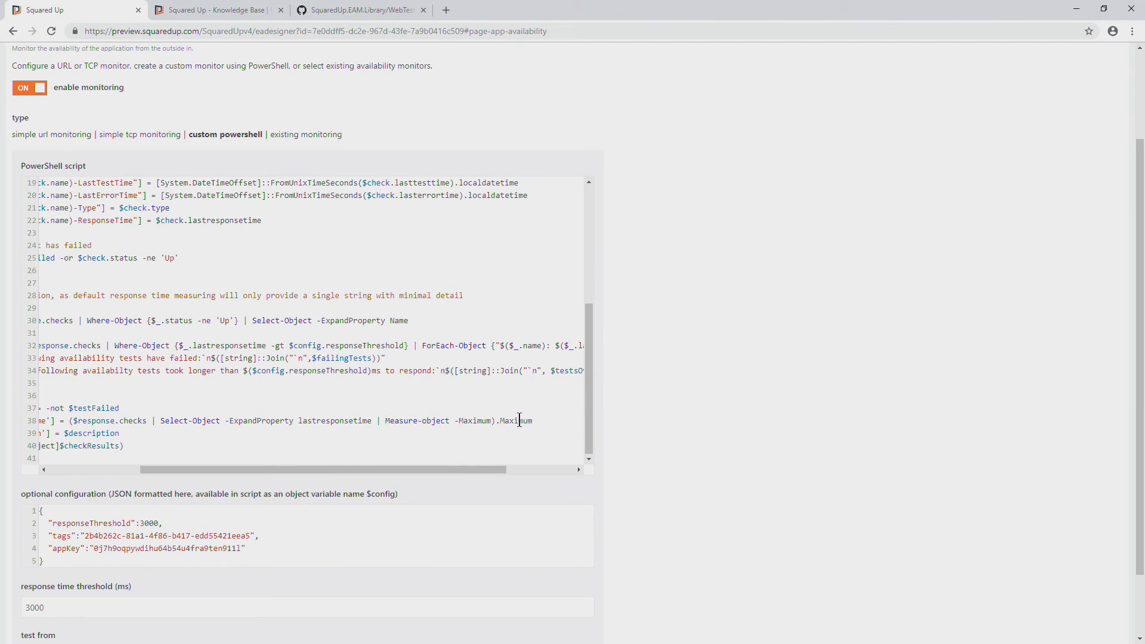
left_click_drag(499, 467, 382, 466)
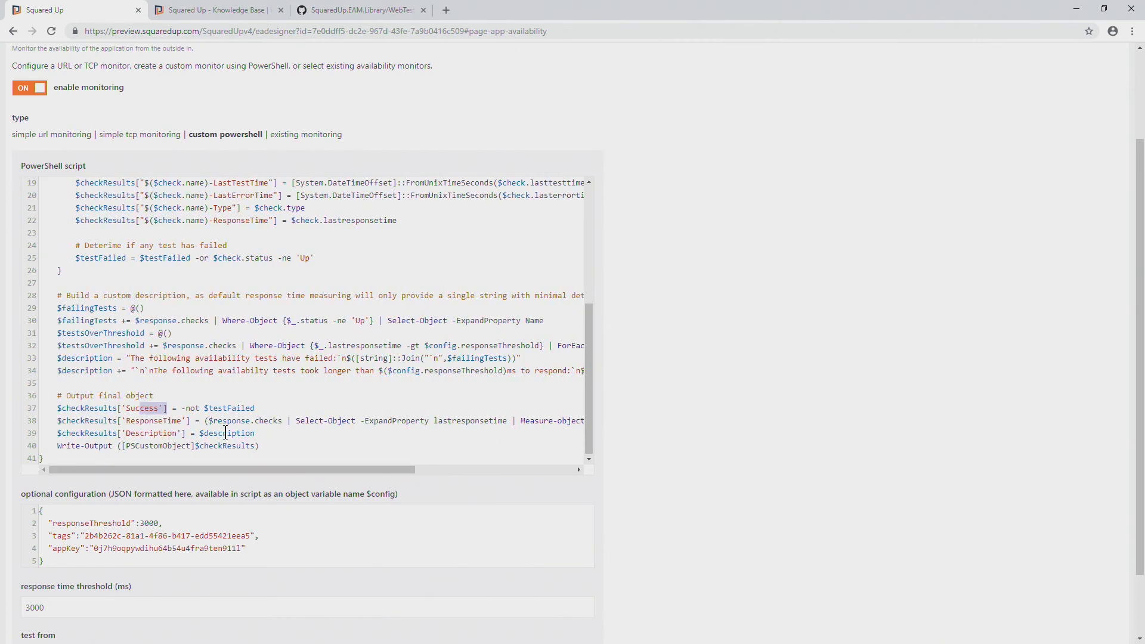
left_click(239, 446)
scroll(429, 453, "down", 1)
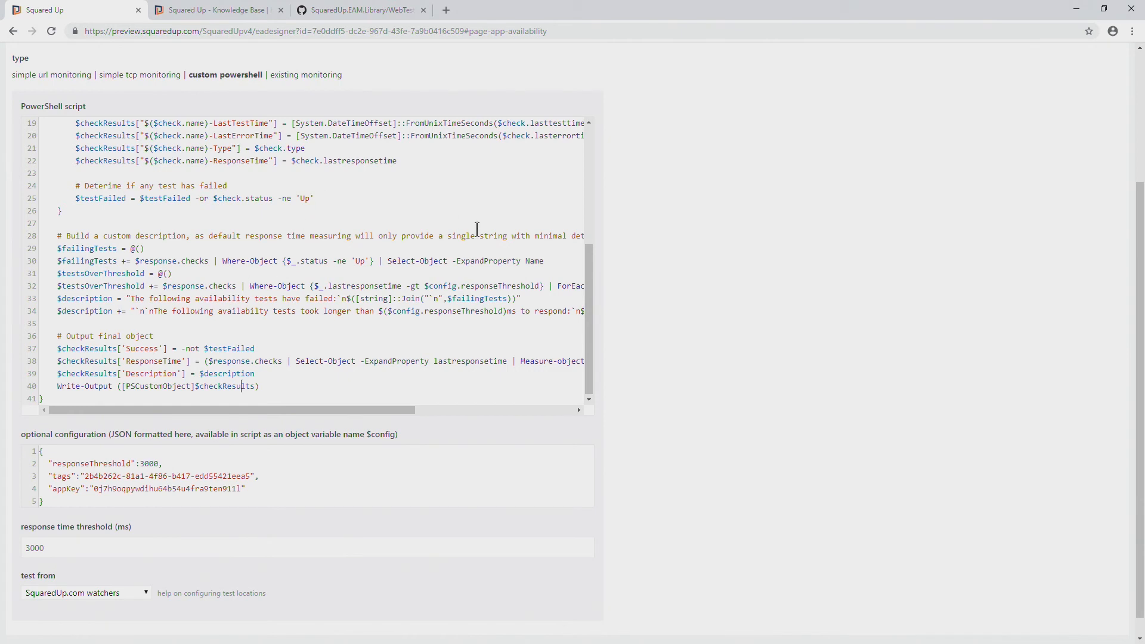
Highlight the responseThreshold and appKey entries in the optional JSON configuration and review the remaining availability settings
left_click_drag(52, 468, 127, 468)
double_click(149, 463)
left_click_drag(249, 489, 6, 493)
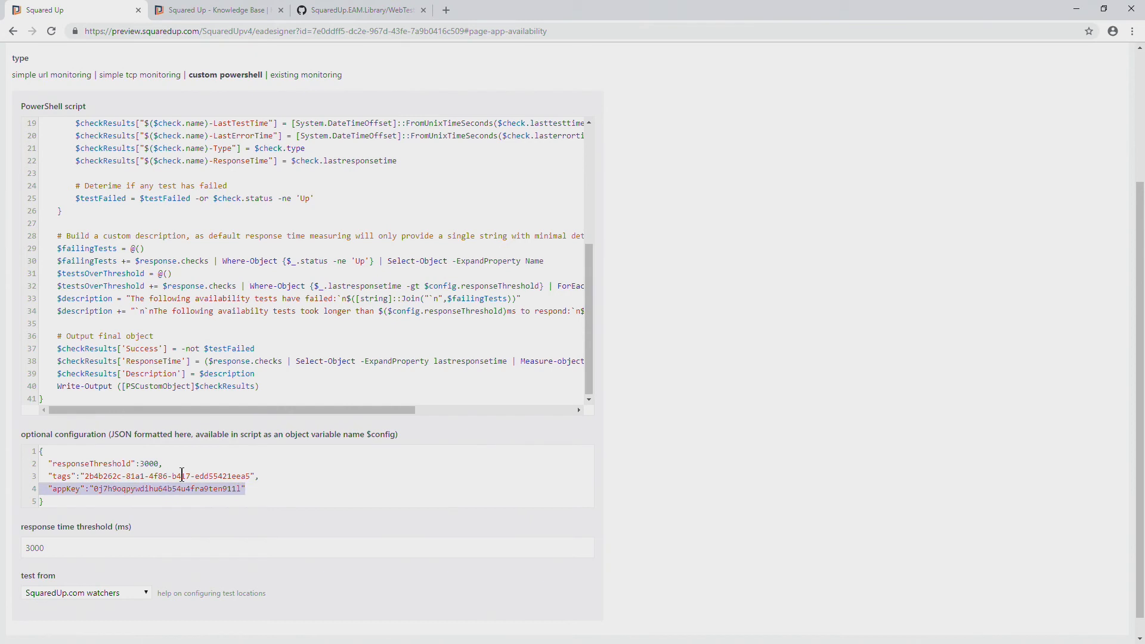
left_click(223, 476)
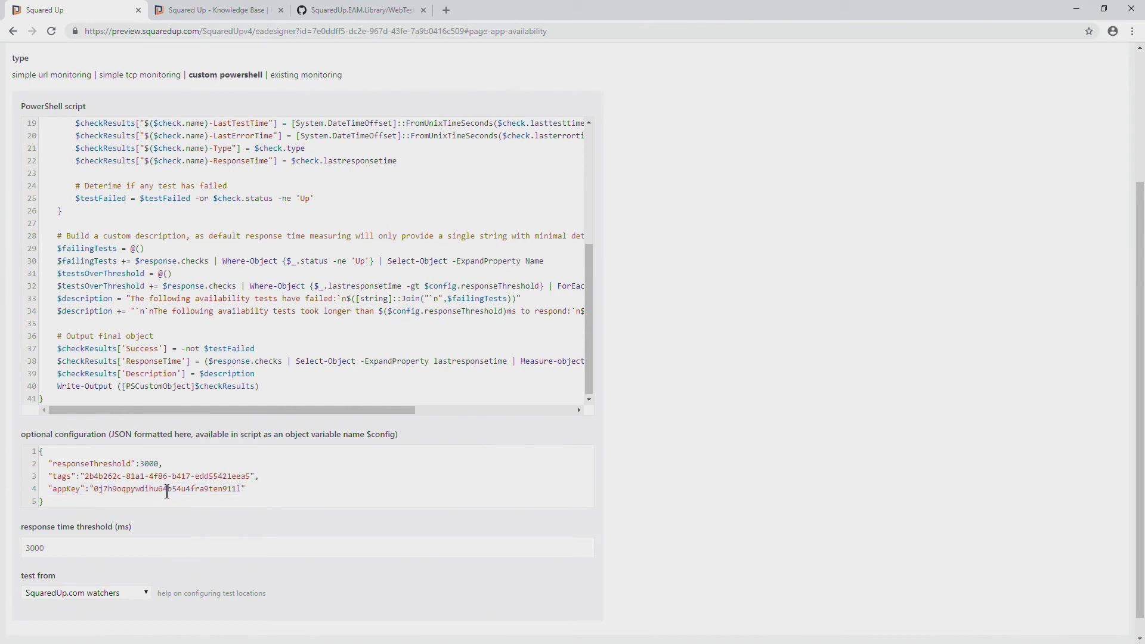
scroll(277, 411, "down", 1)
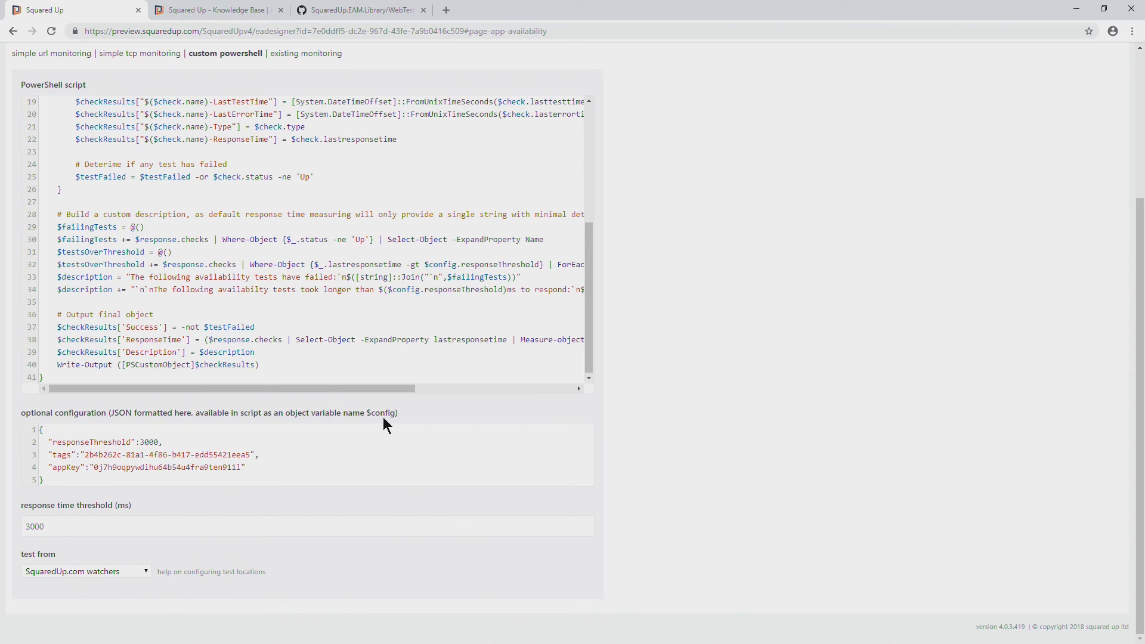
scroll(383, 417, "up", 5)
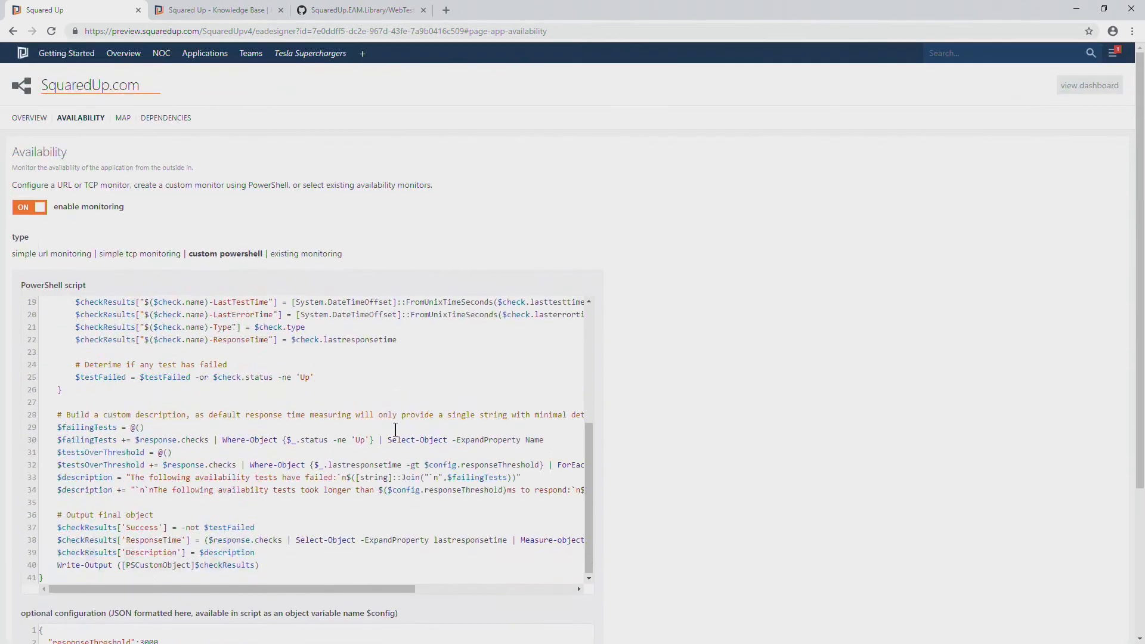
Open the Applications Status dashboard in a new browser tab and drill down to the SquaredUp.com Availability page
left_click(204, 54)
right_click(209, 96)
left_click(220, 102)
left_click(230, 10)
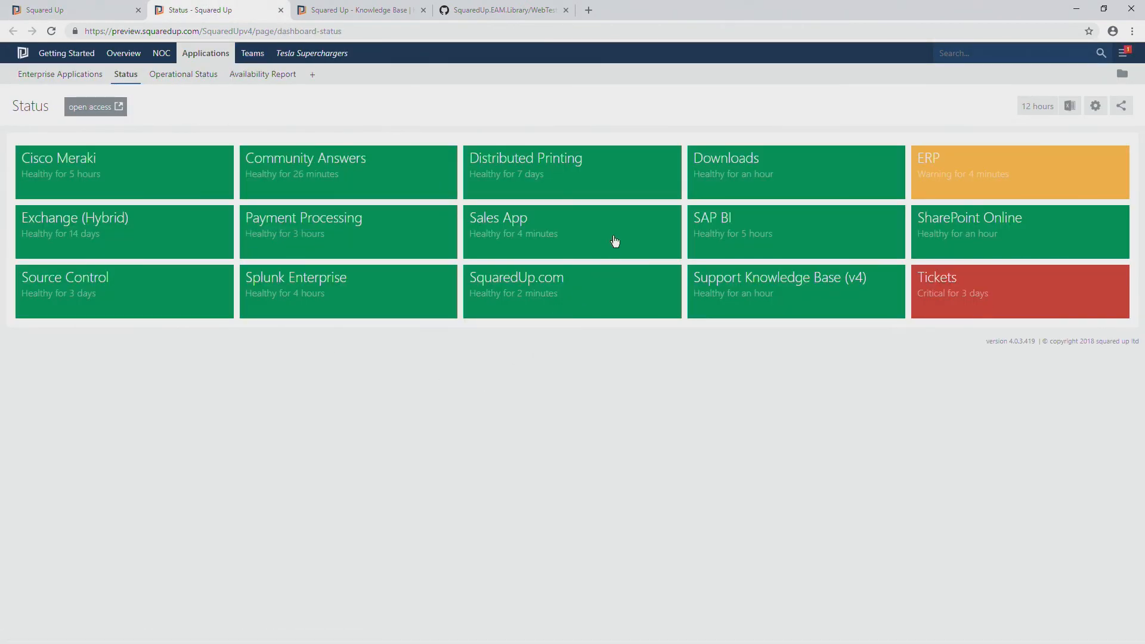
left_click(619, 285)
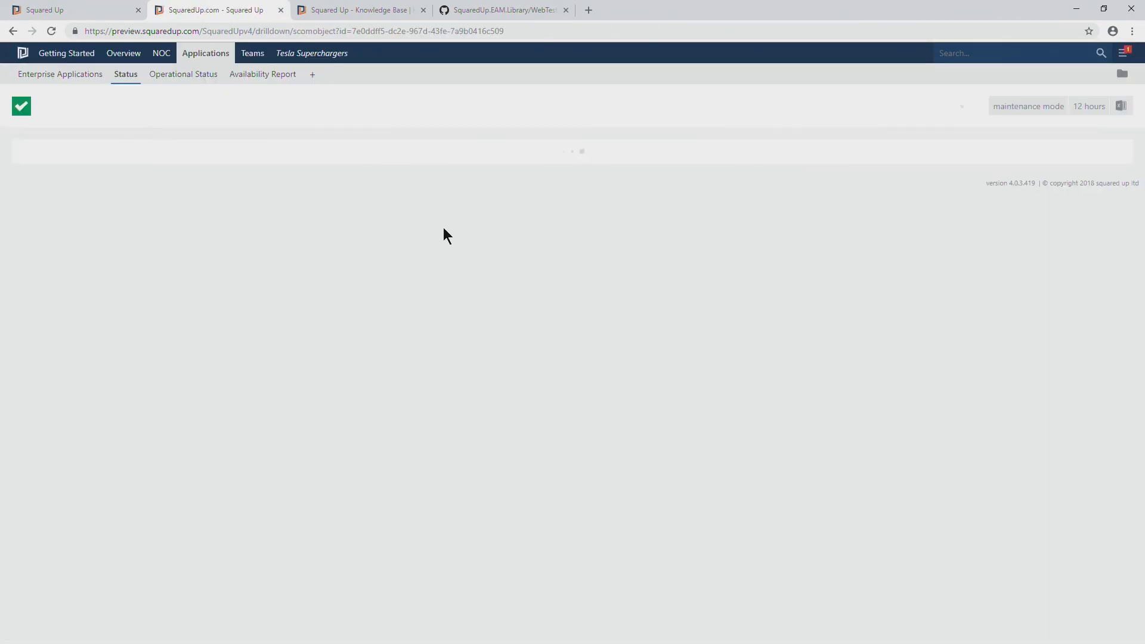
left_click(231, 315)
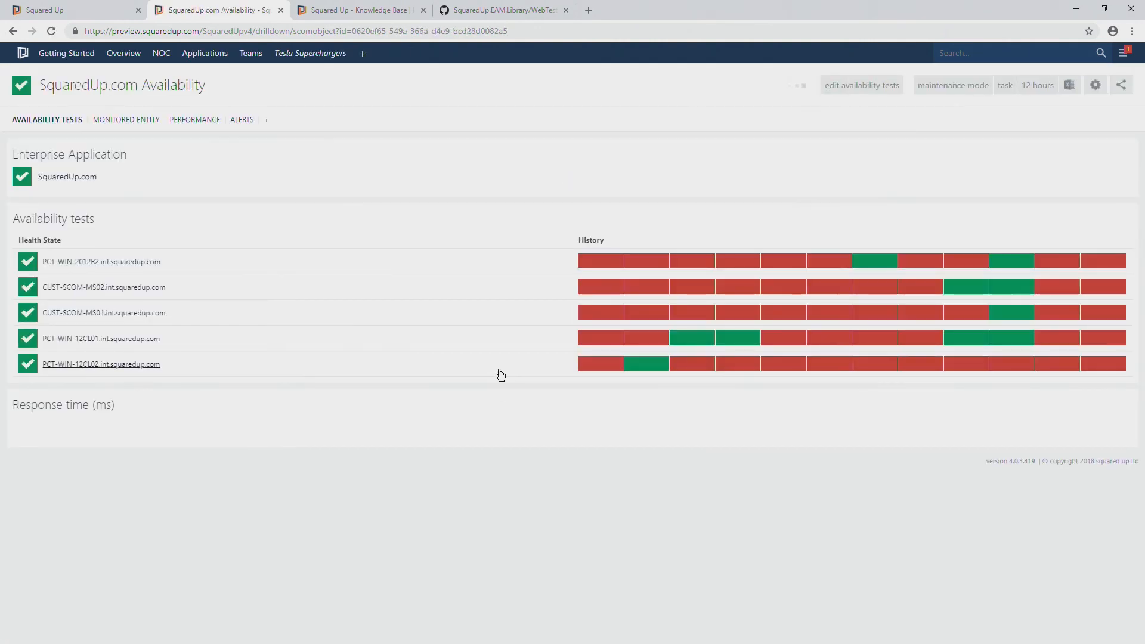
Set the SquaredUp.com Availability page's timeframe to the last 7 days and view the response time graph
scroll(504, 382, "down", 3)
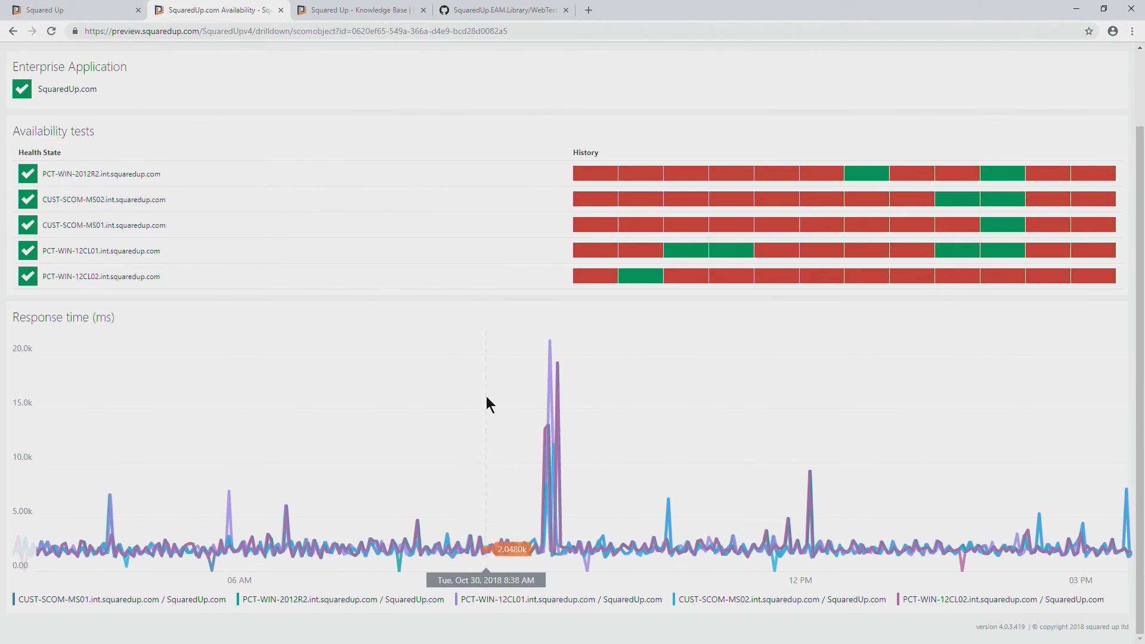
scroll(835, 197, "up", 3)
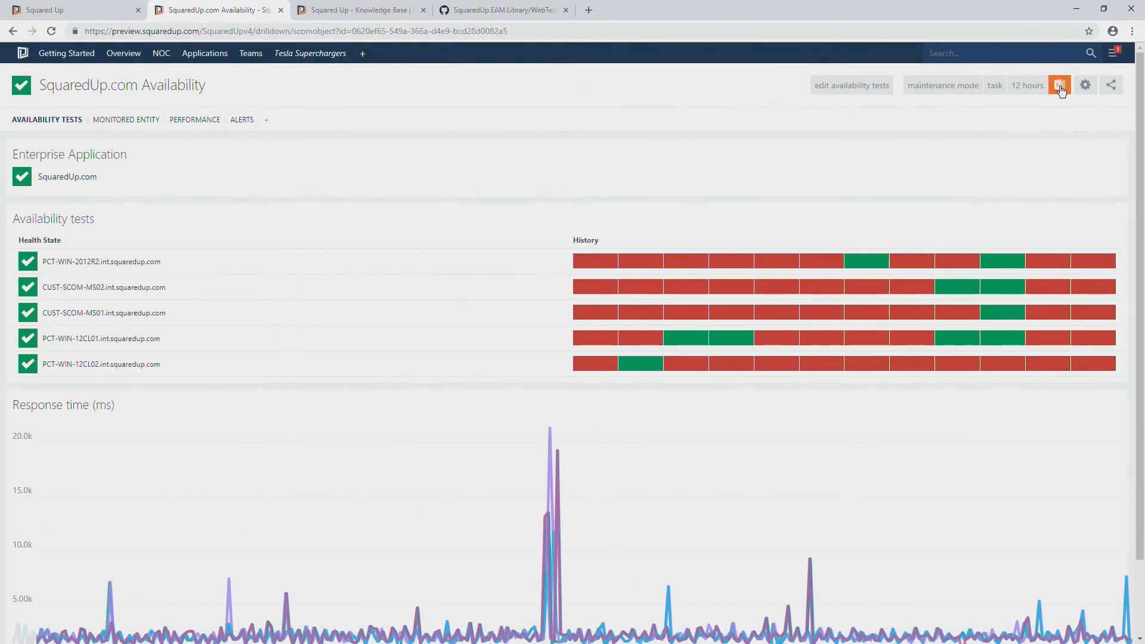
left_click(1027, 85)
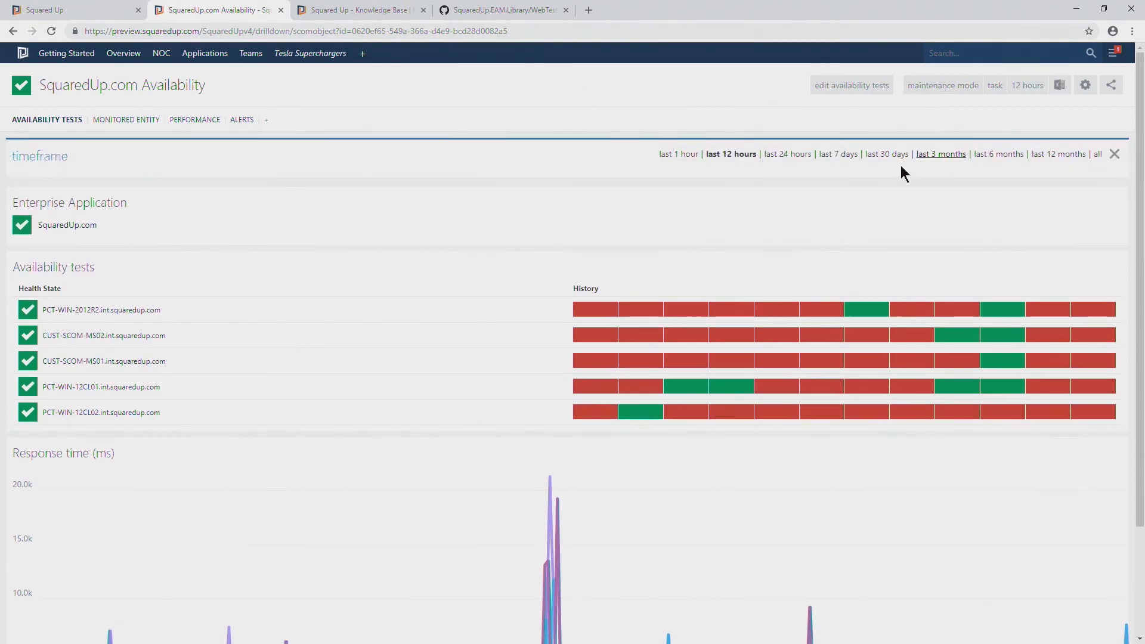
left_click(842, 154)
scroll(835, 262, "down", 3)
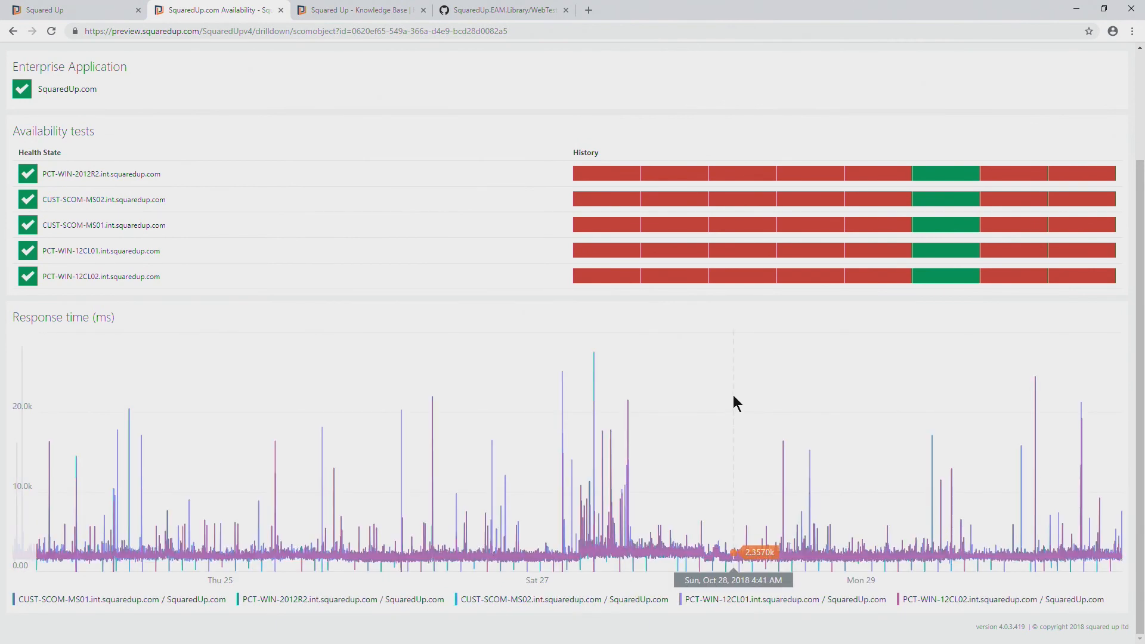
scroll(720, 419, "up", 3)
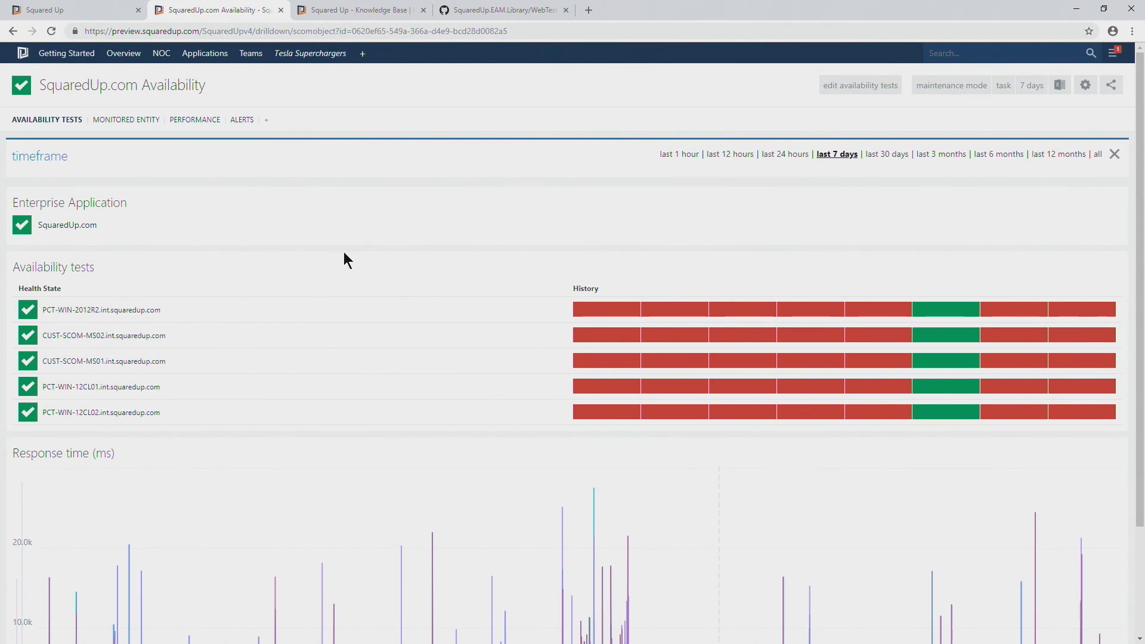
Compare the response time graph with the availability test history and check the date of a CUST-SCOM-MS01 history segment
scroll(344, 254, "down", 3)
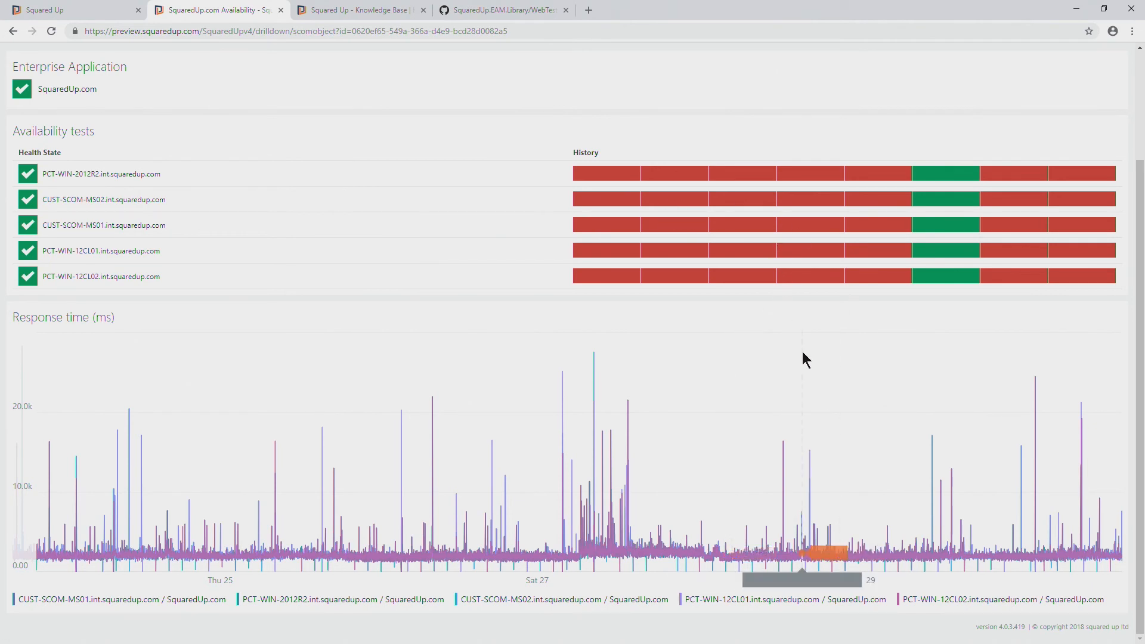
scroll(803, 352, "up", 2)
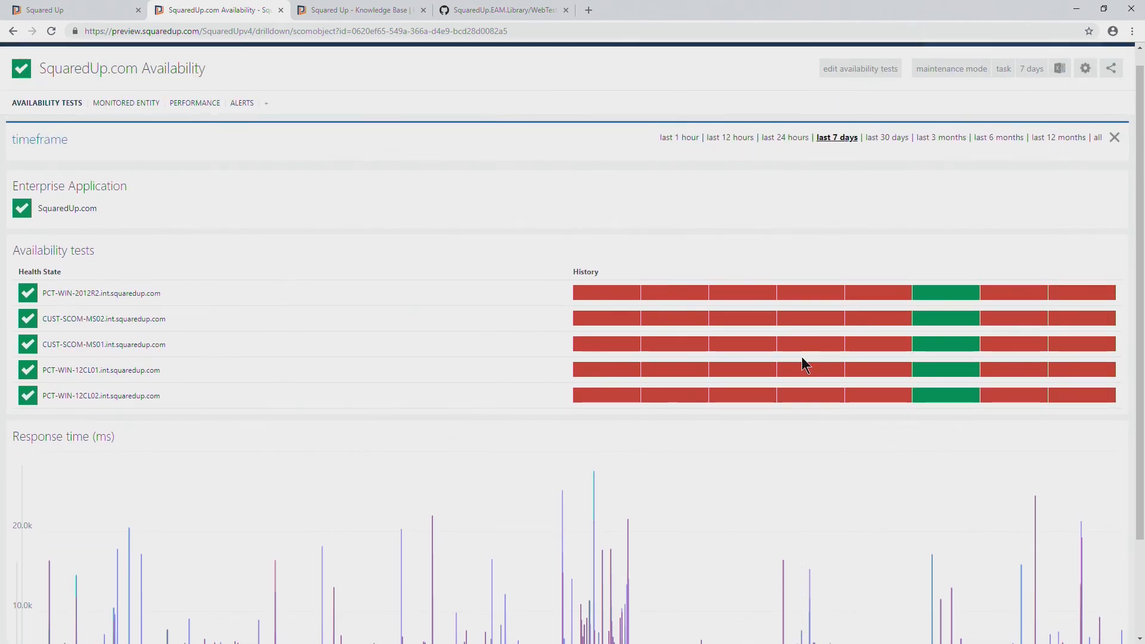
mouse_move(809, 370)
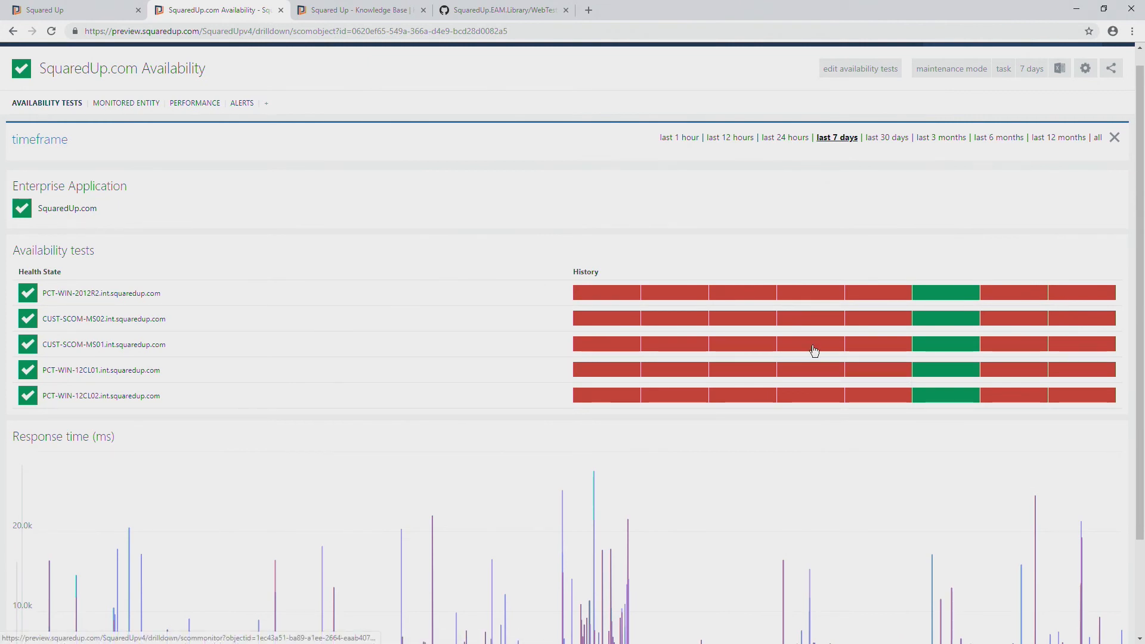
mouse_move(814, 348)
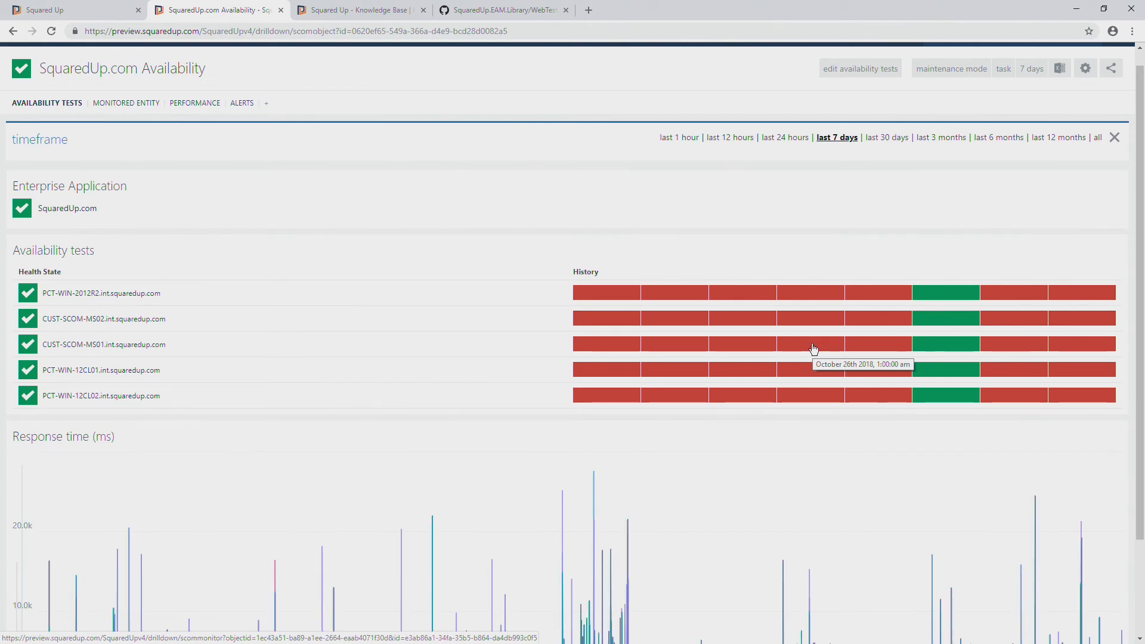
Return to the SquaredUp.com availability editor and review the end of the PowerShell script, the JSON configuration, response time threshold and test location
scroll(522, 223, "down", 1)
scroll(522, 226, "up", 1)
left_click(480, 12)
left_click(374, 18)
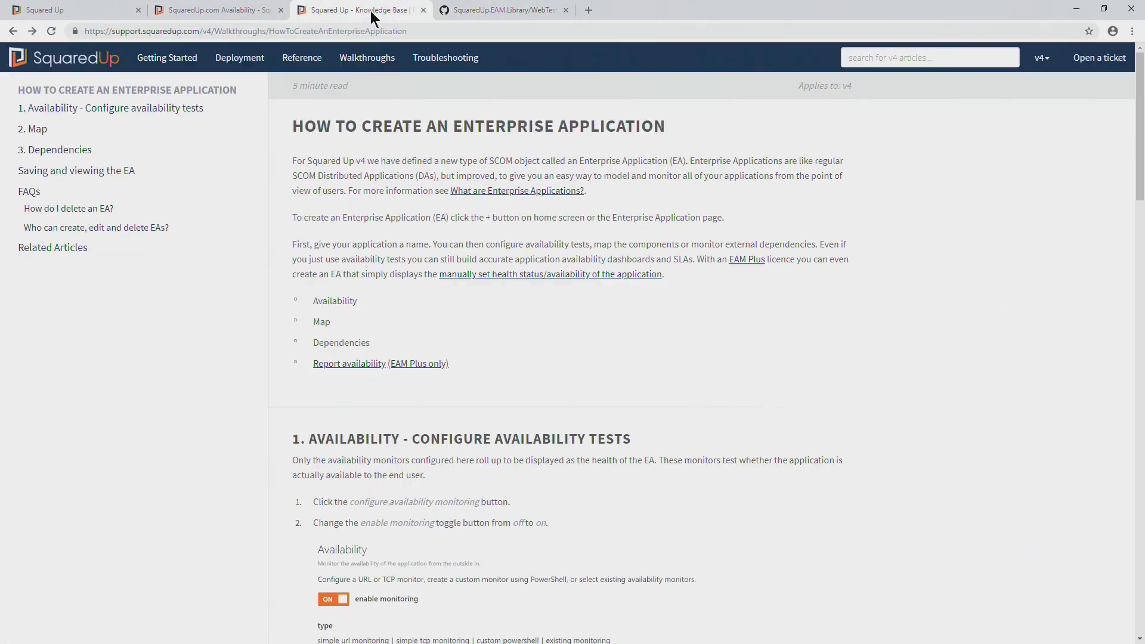
left_click(113, 8)
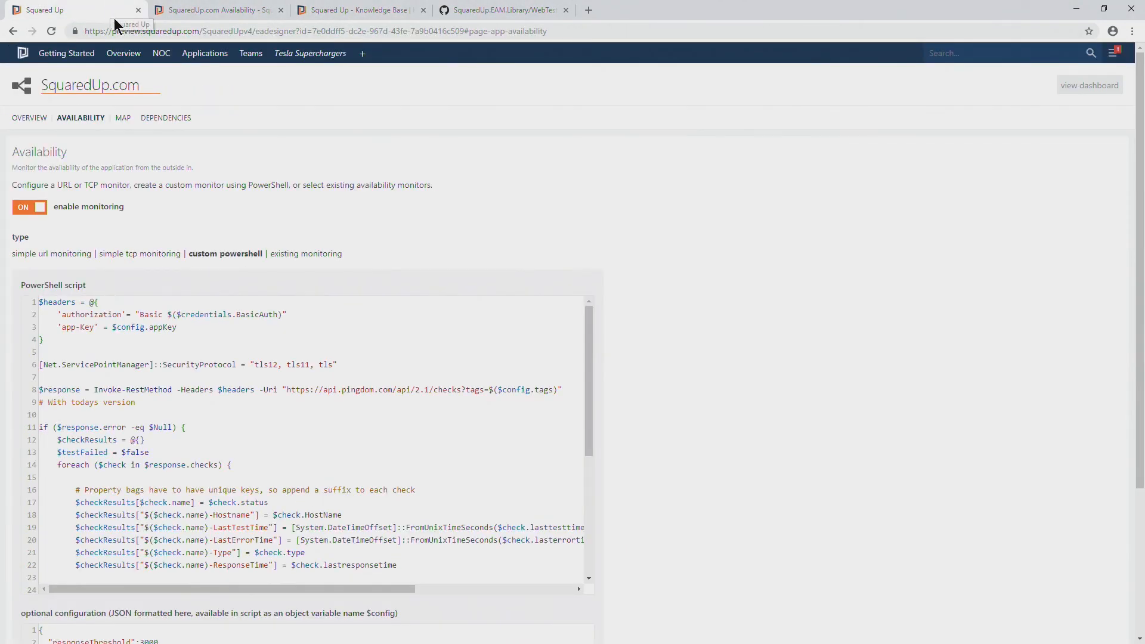
scroll(406, 436, "down", 5)
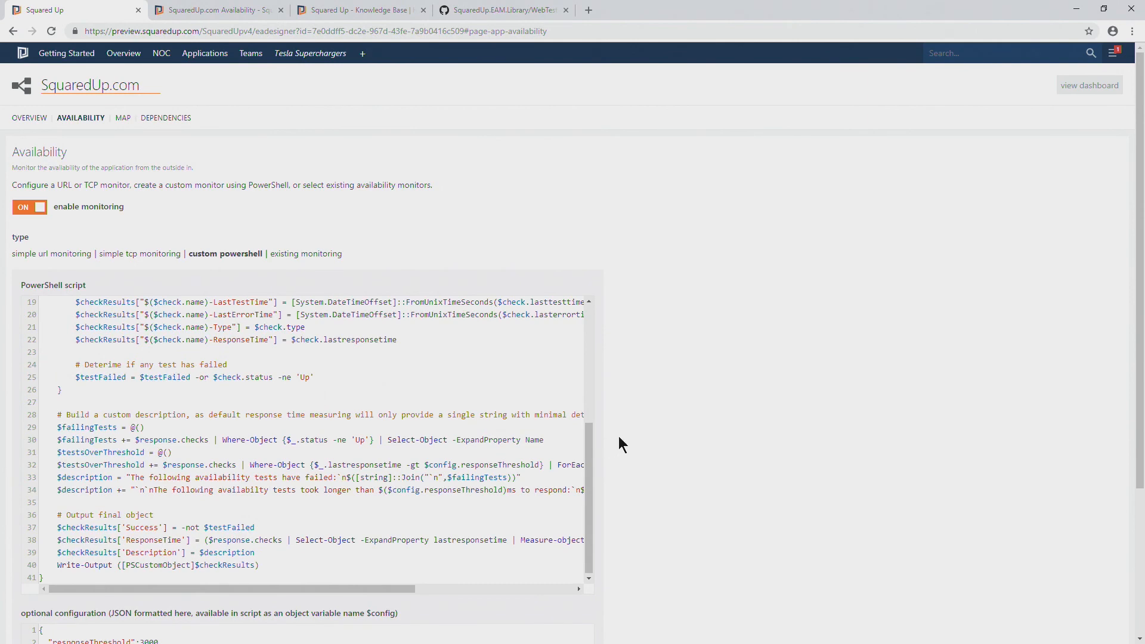
scroll(613, 438, "down", 3)
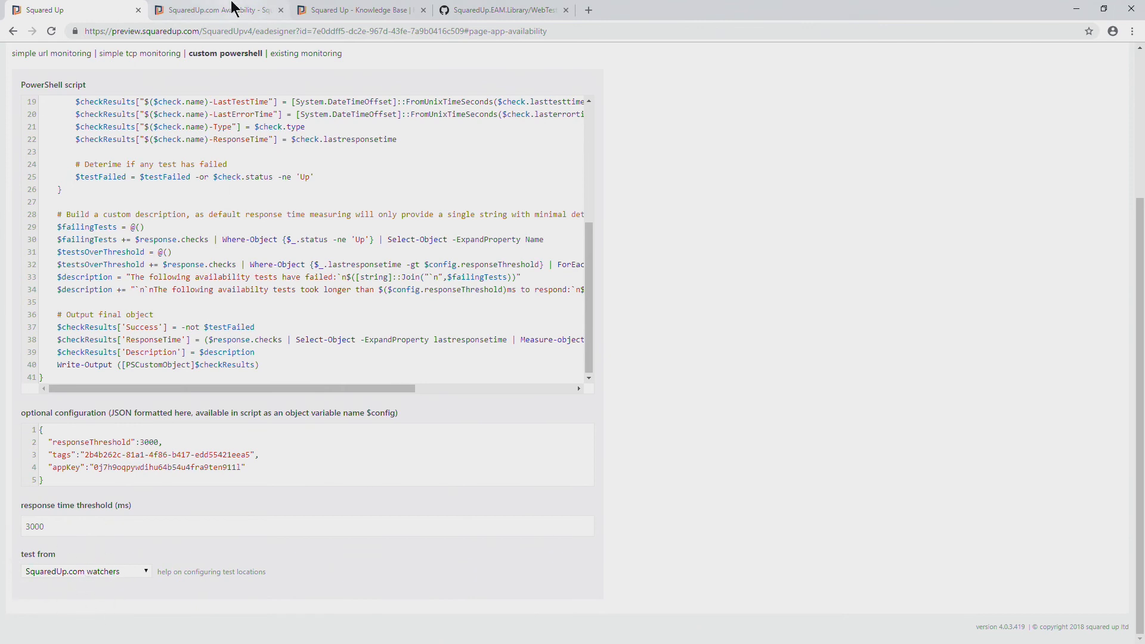
Go back to the SquaredUp.com Availability page and examine each watcher's health state and history alongside the response time graph
left_click(215, 11)
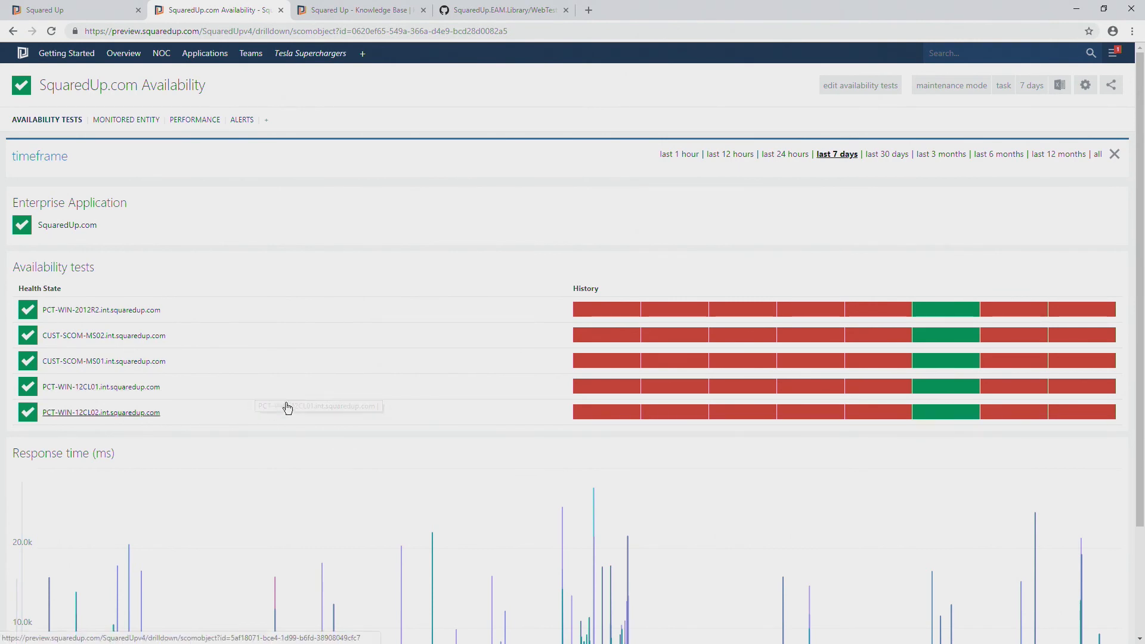
scroll(316, 399, "down", 2)
scroll(316, 408, "up", 1)
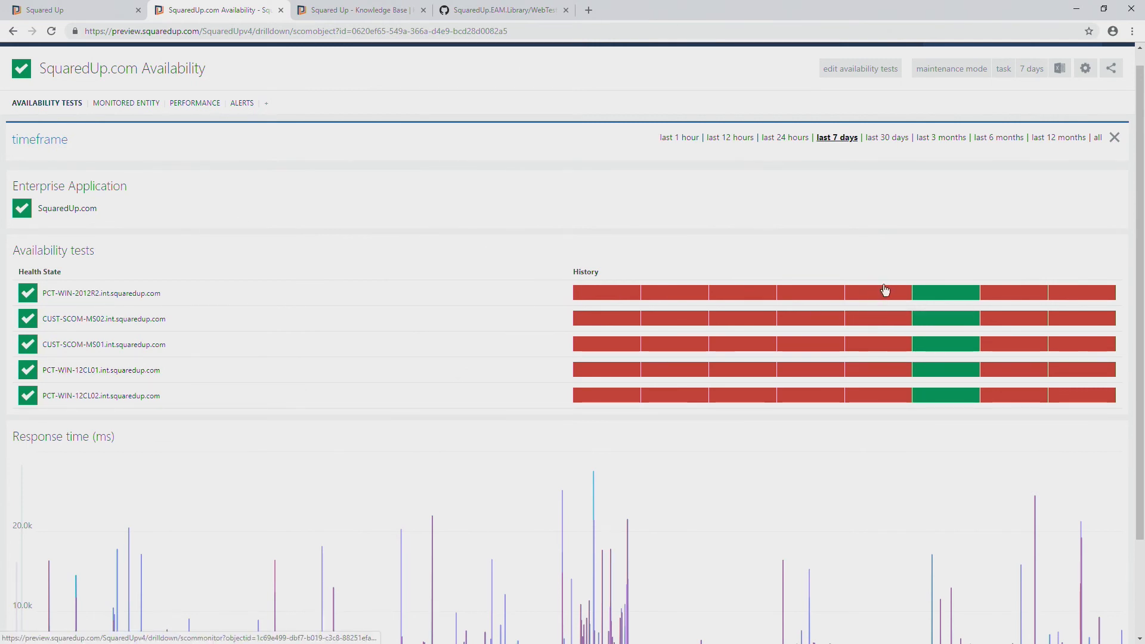
mouse_move(882, 326)
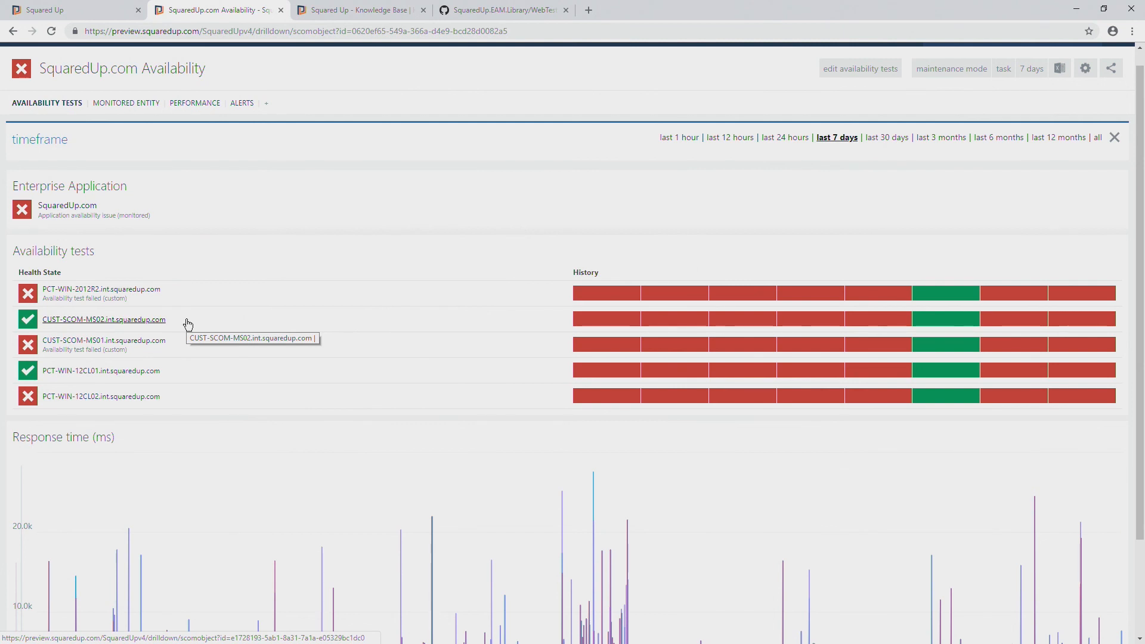
scroll(188, 324, "up", 1)
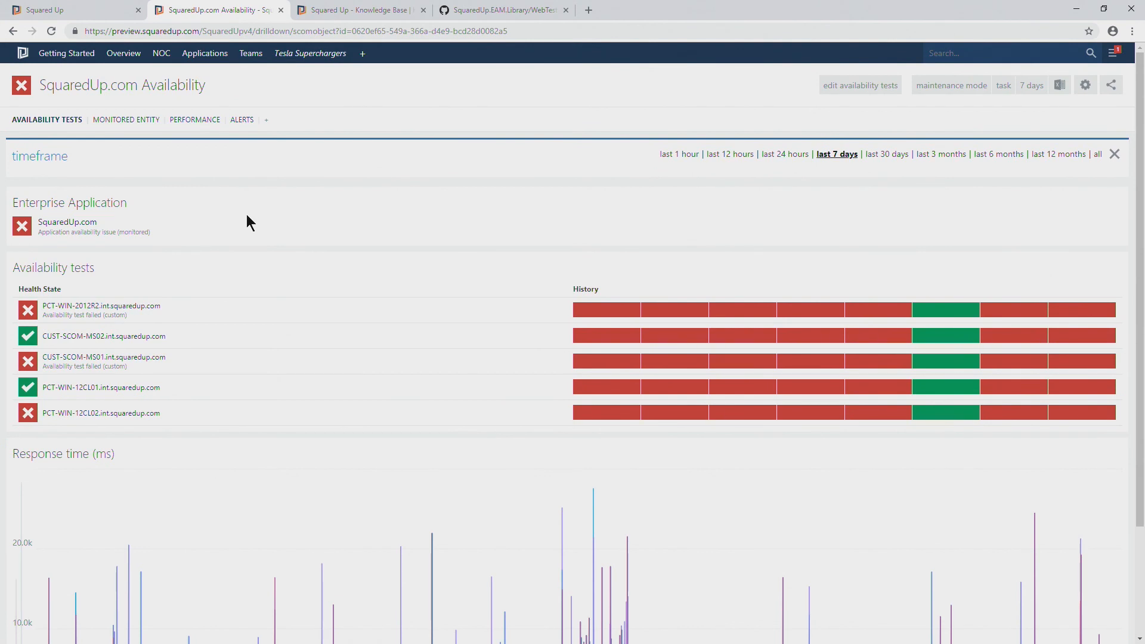
Open the SquaredUp.com enterprise application's page from the availability view and go on to the Applications Status dashboard
left_click(146, 225)
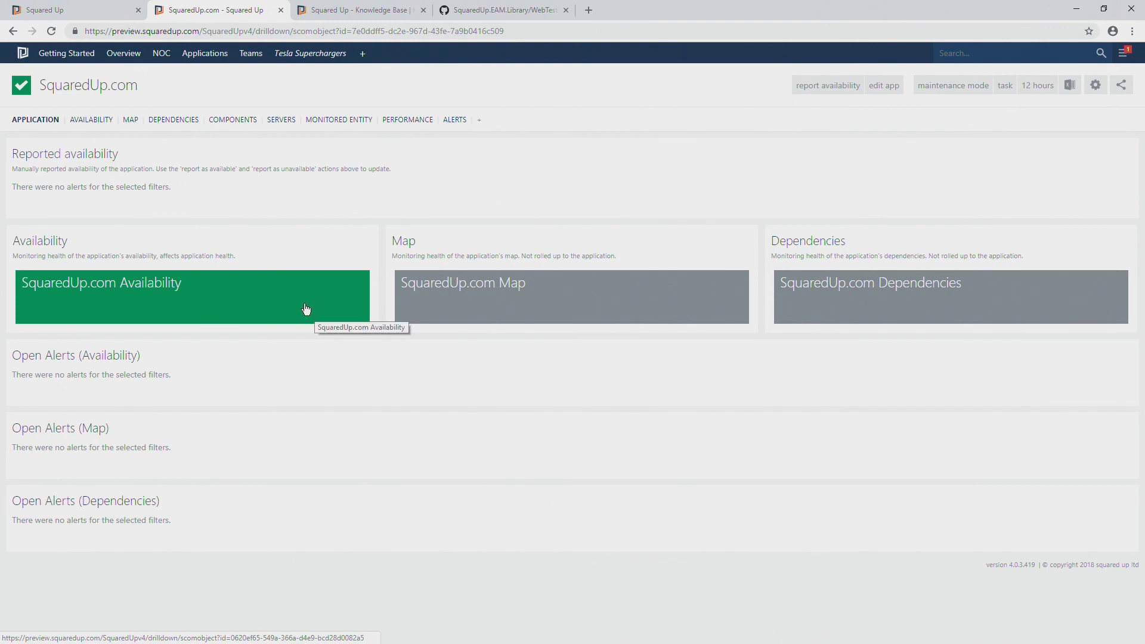
left_click(205, 53)
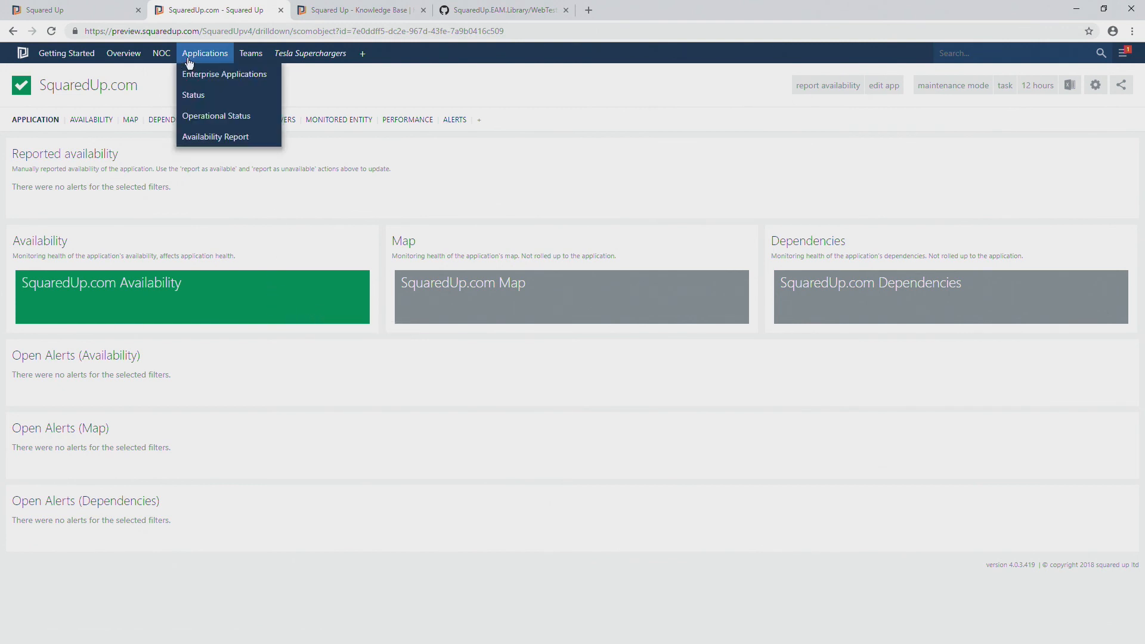
left_click(206, 95)
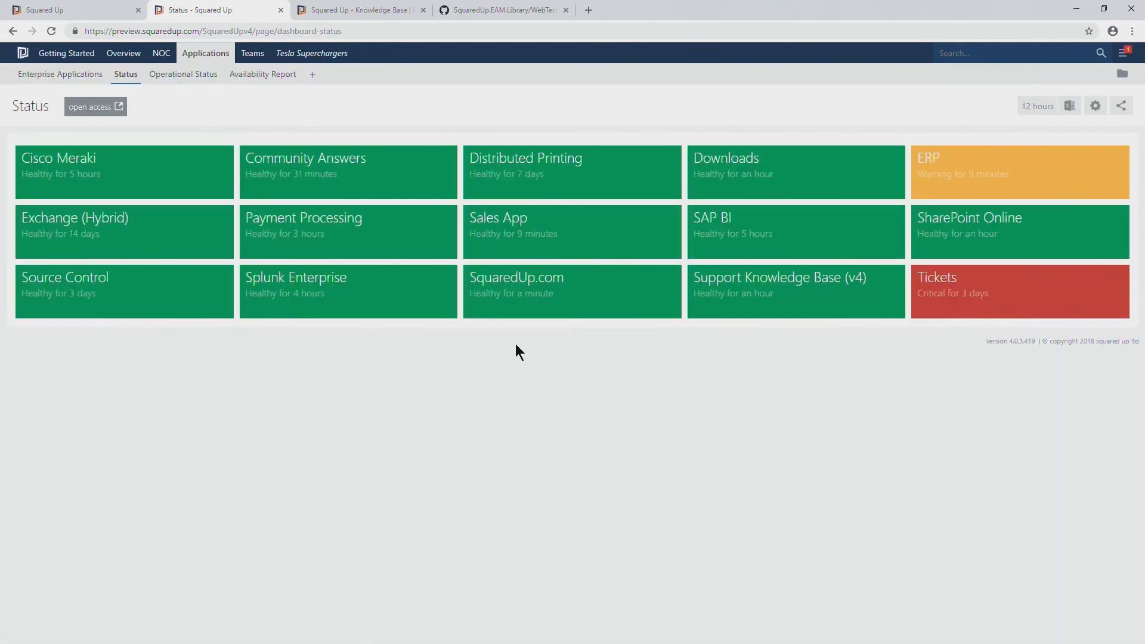